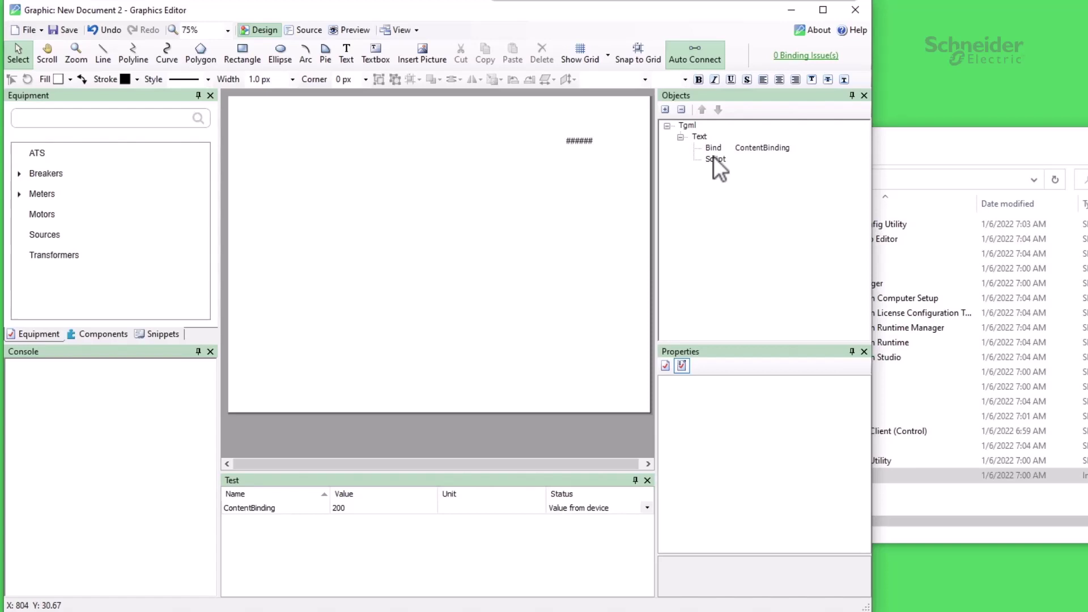
- Add a custom Setpoint attribute of 100 to the text's script and rename it SetpointScript
{"action": "left_click", "coordinate": [714, 158]}
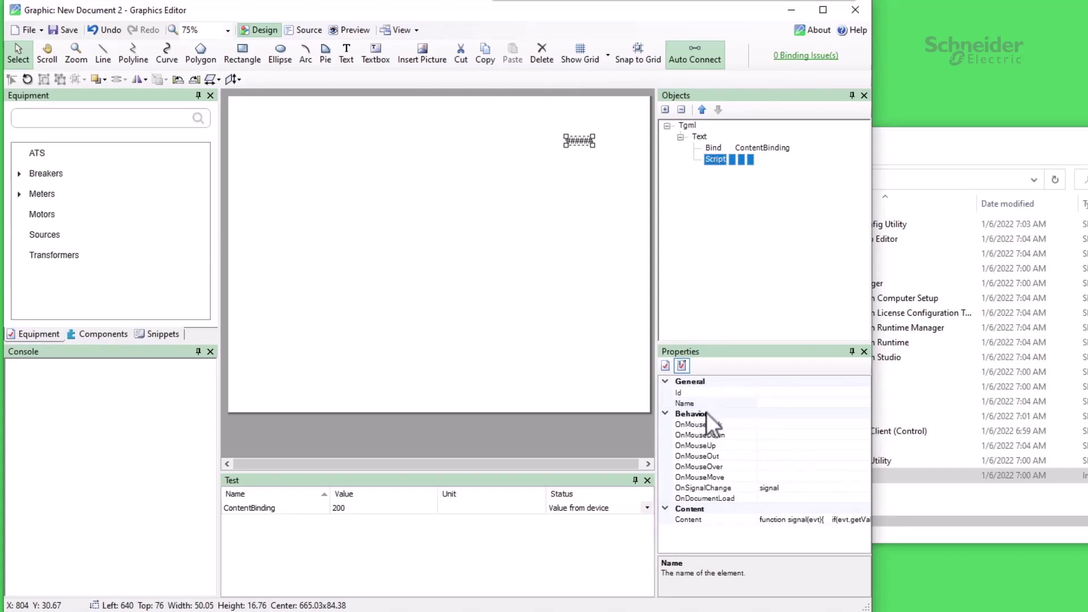
{"action": "right_click", "coordinate": [709, 434]}
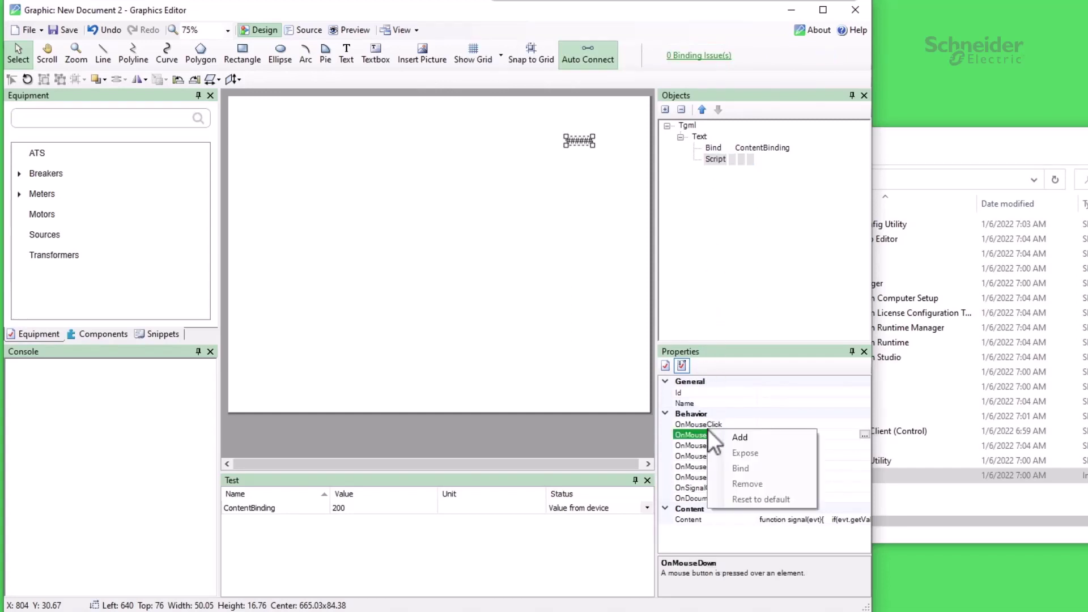
{"action": "left_click", "coordinate": [730, 433]}
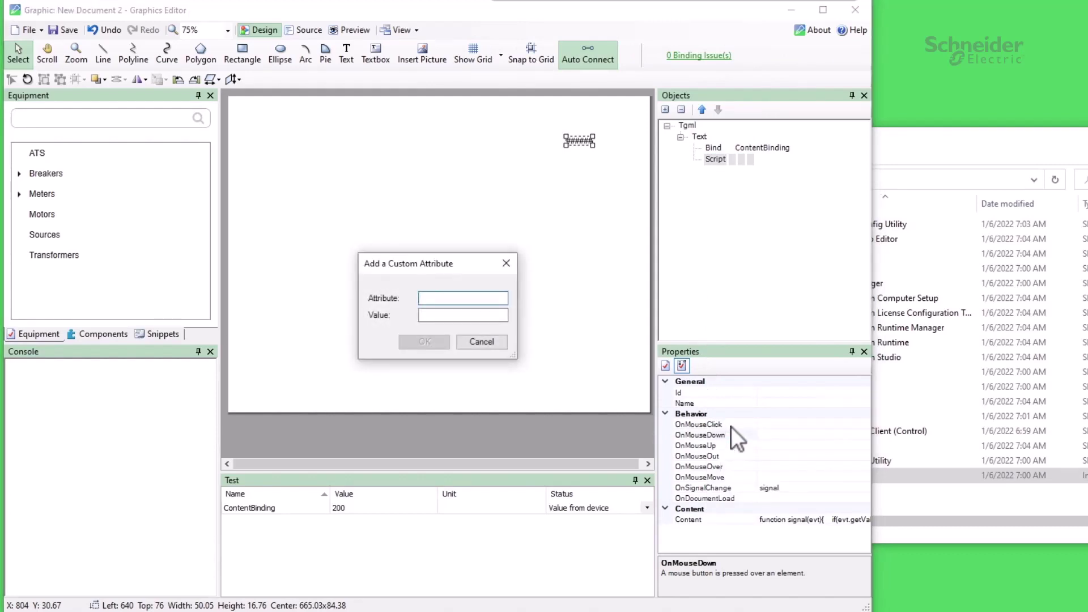
{"action": "type", "text": "Setpoint"}
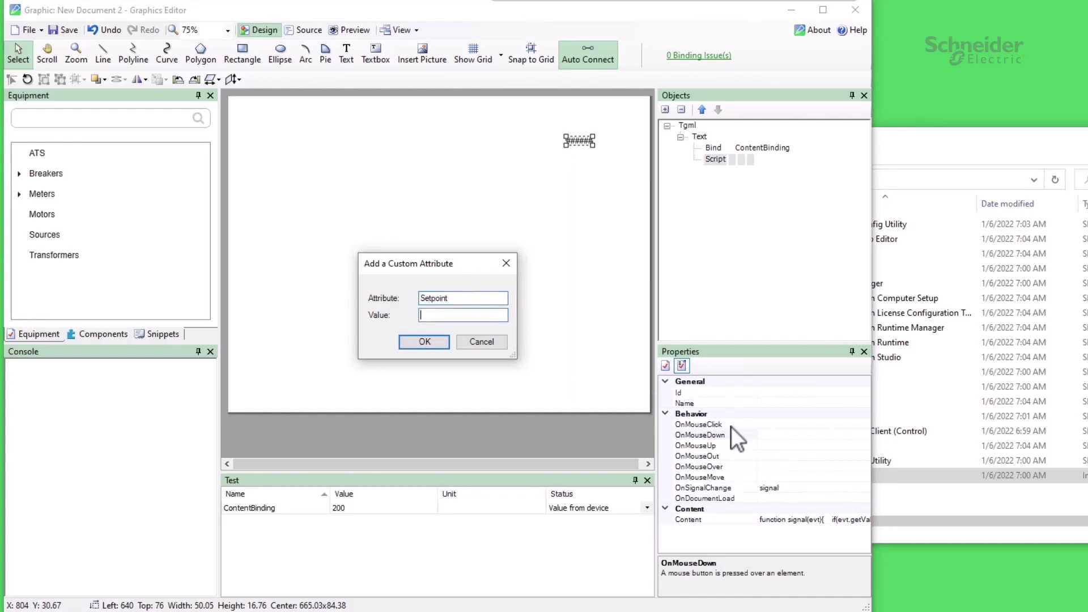
{"action": "type", "text": "100"}
{"action": "left_click", "coordinate": [434, 341]}
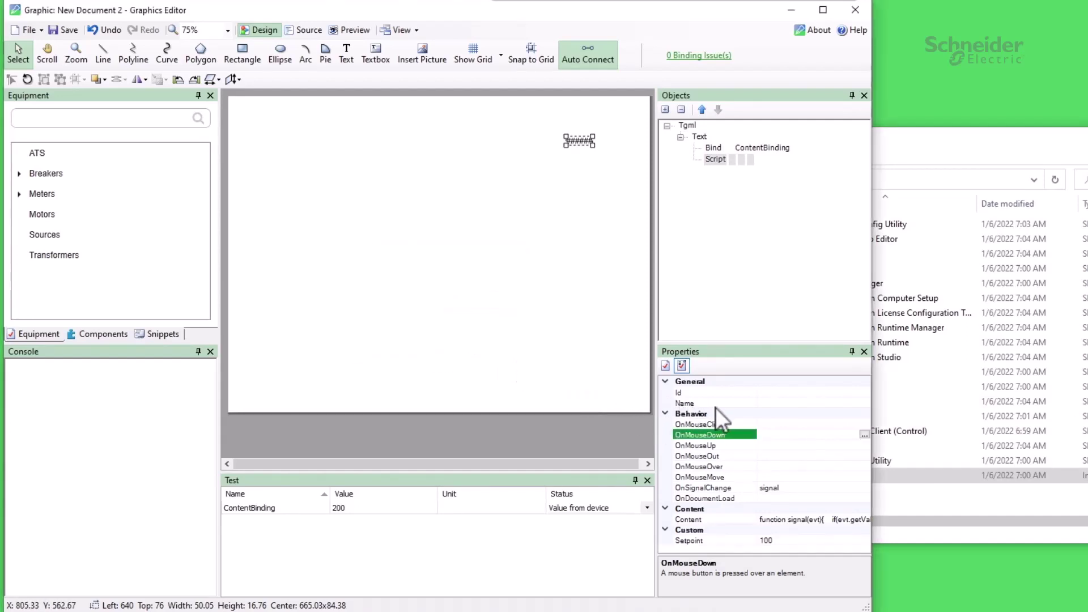
{"action": "left_click", "coordinate": [753, 404]}
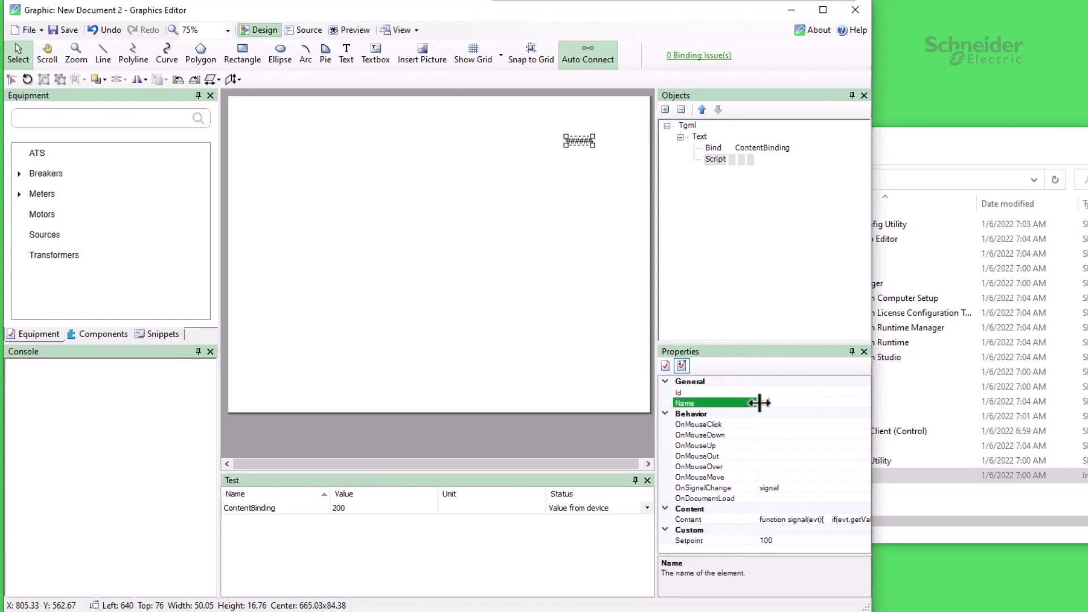
{"action": "type", "text": "SetpointScript"}
{"action": "key", "text": "Return"}
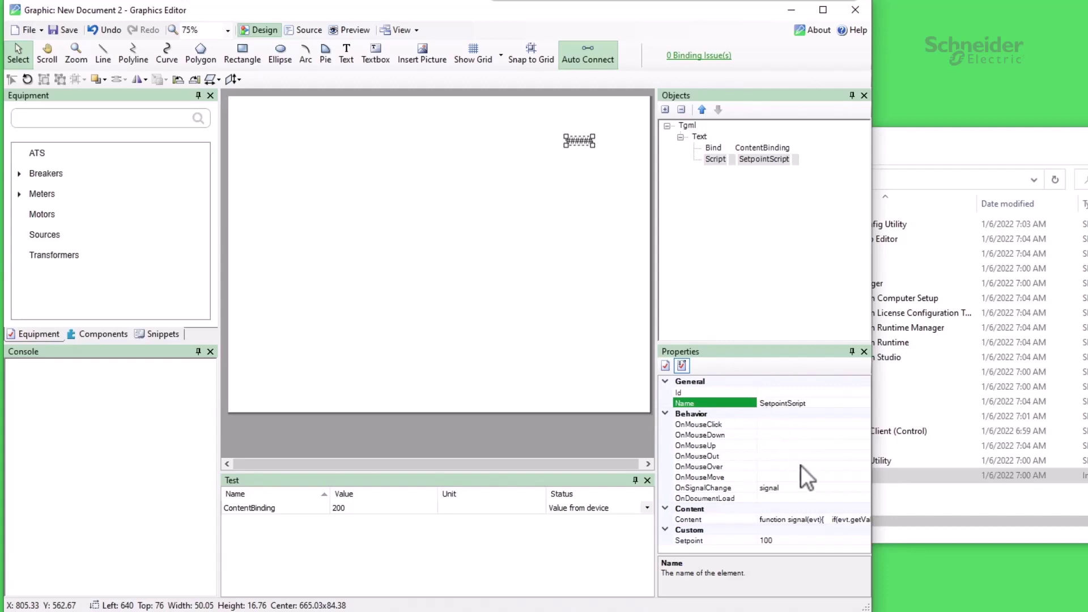
- In the script code, add lines getting the text via evt.getCurrentTarget() and its SetpointScript child
{"action": "left_click", "coordinate": [840, 517]}
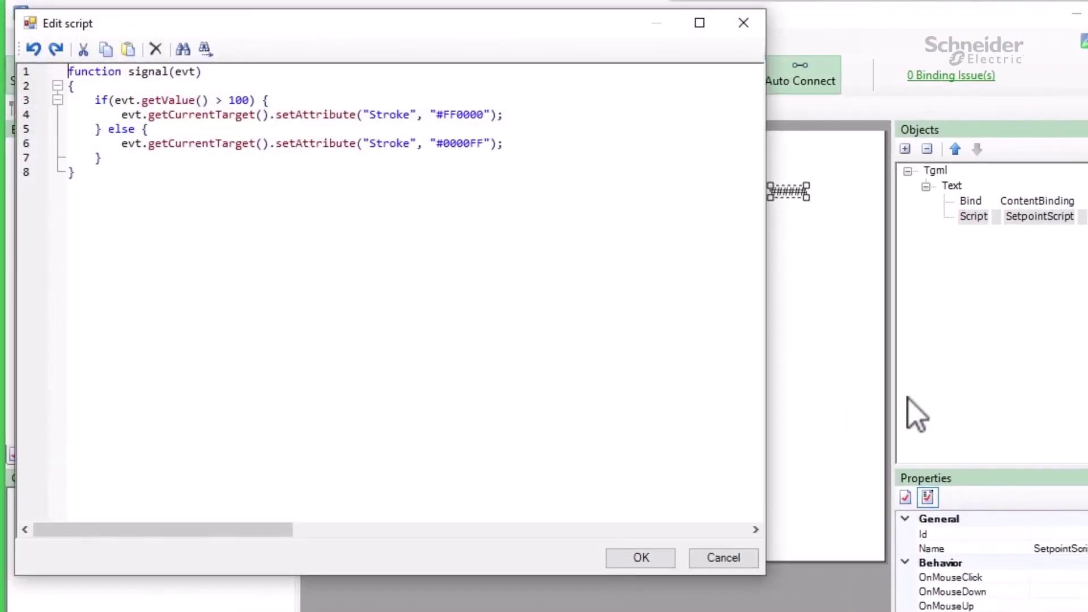
{"action": "left_click", "coordinate": [211, 90]}
{"action": "key", "text": "Return"}
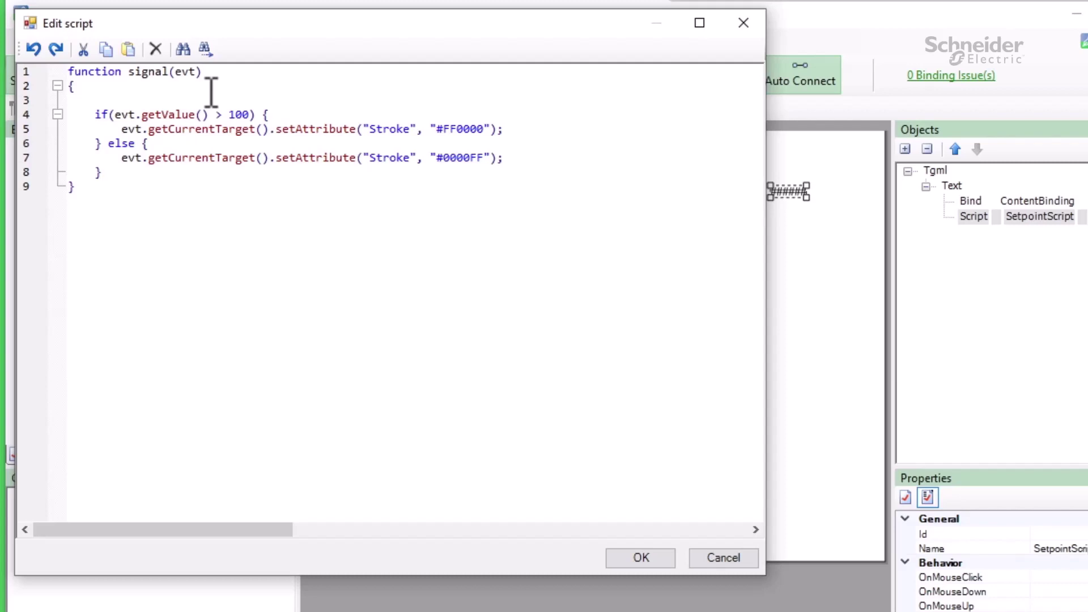
{"action": "type", "text": "let text = evt.getCurrentTarget();"}
{"action": "key", "text": "Return"}
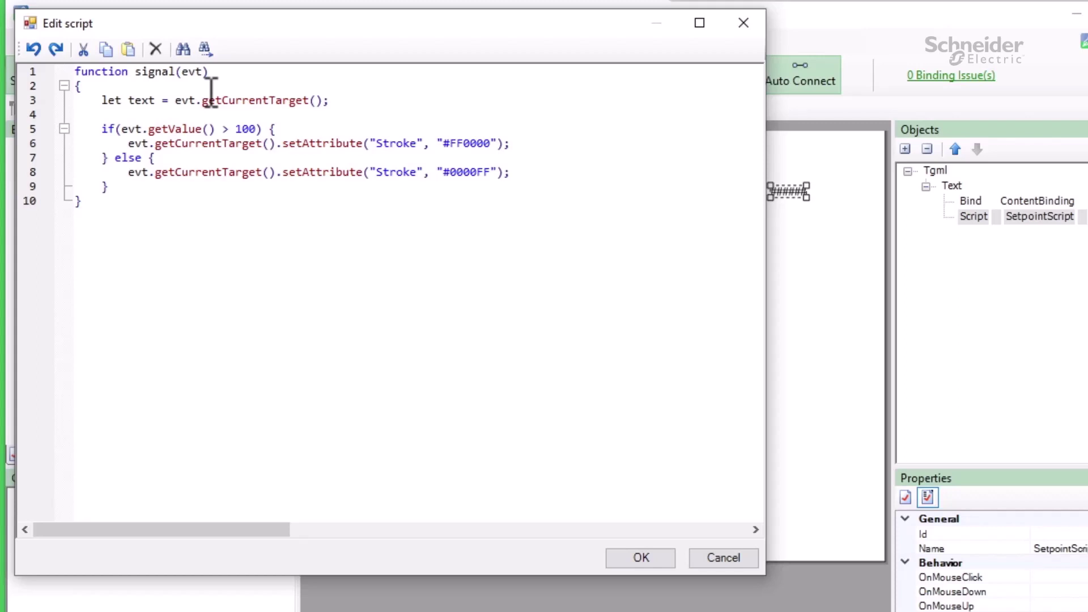
{"action": "type", "text": "let script ="}
{"action": "type", "text": "text.getChild("}
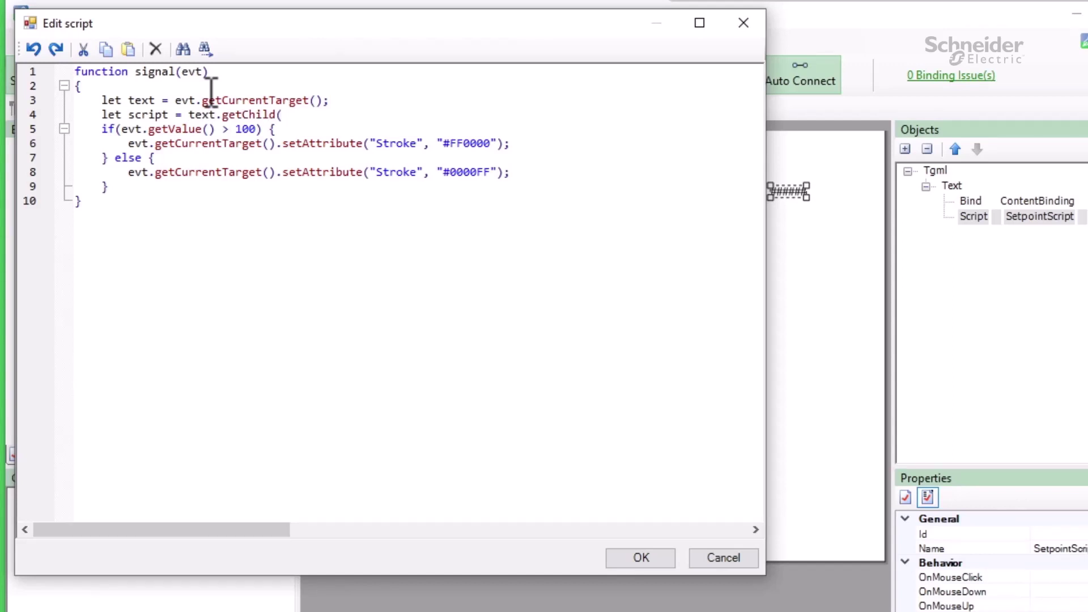
{"action": "type", "text": "\""}
{"action": "type", "text": "SetpointScript\")"}
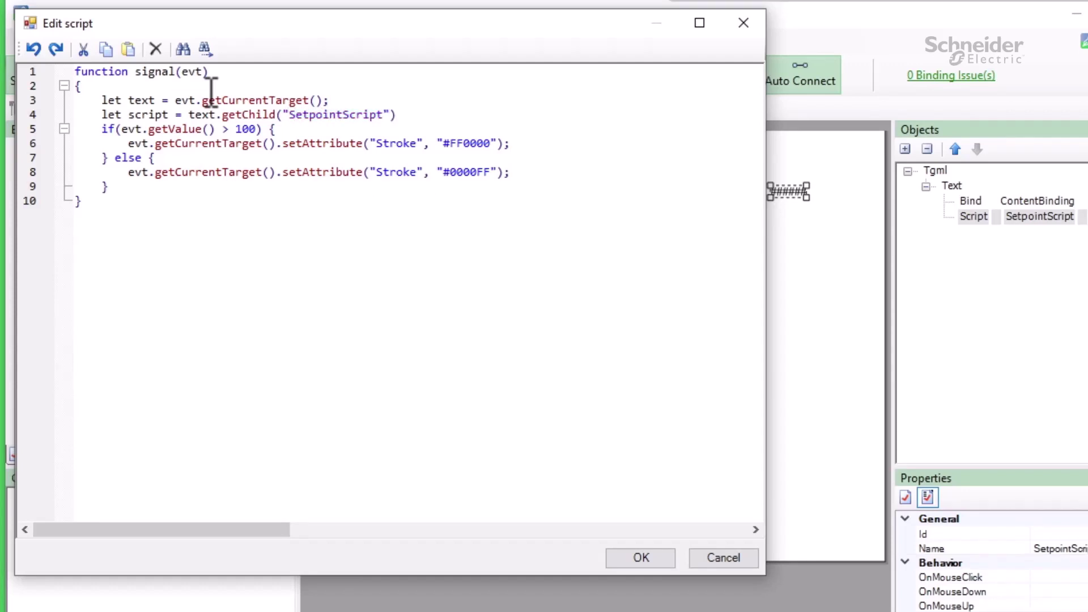
{"action": "type", "text": ";"}
- Read the Setpoint attribute into a setpoint variable, use it in place of 100, and apply
{"action": "key", "text": "Return"}
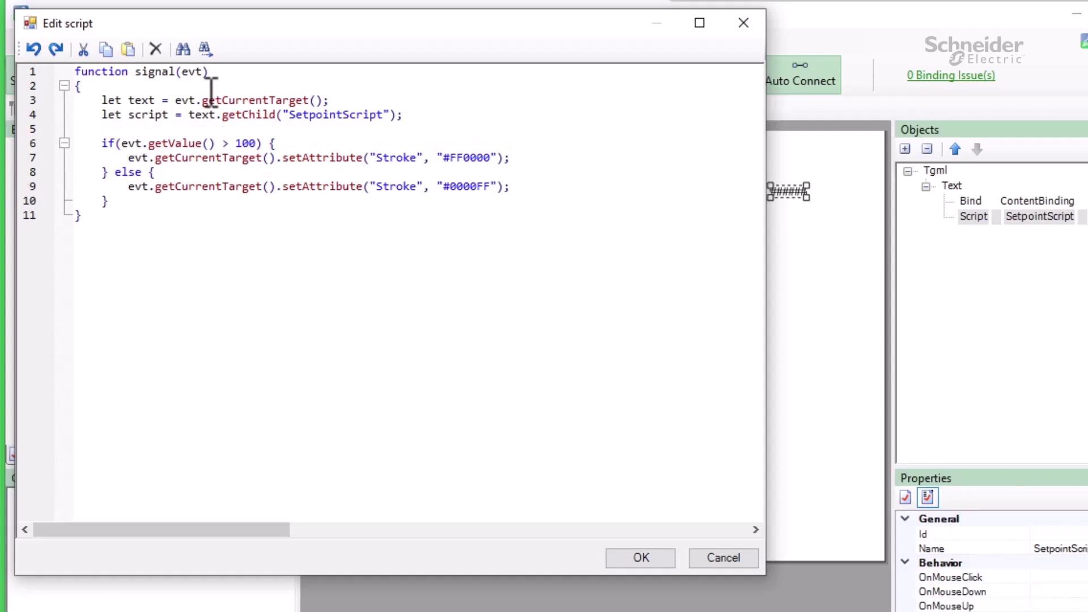
{"action": "type", "text": "let setpoint= script.getAttribute(\"Setpoint"}
{"action": "key", "text": "BackSpace"}
{"action": "key", "text": "BackSpace"}
{"action": "key", "text": "BackSpace"}
{"action": "key", "text": "BackSpace"}
{"action": "type", "text": "oint\")"}
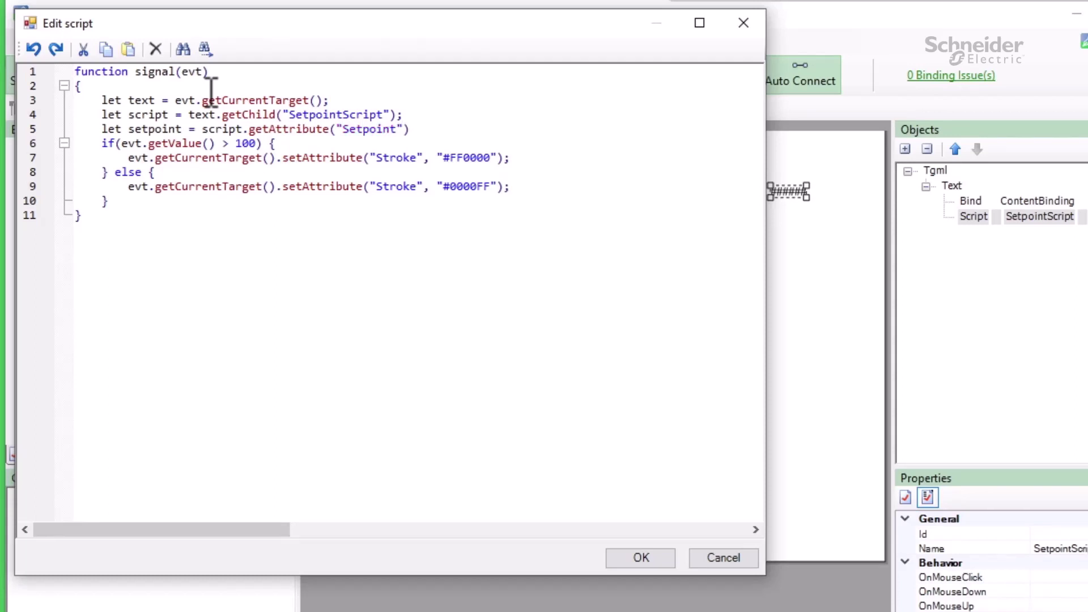
{"action": "type", "text": ";"}
{"action": "key", "text": "Return"}
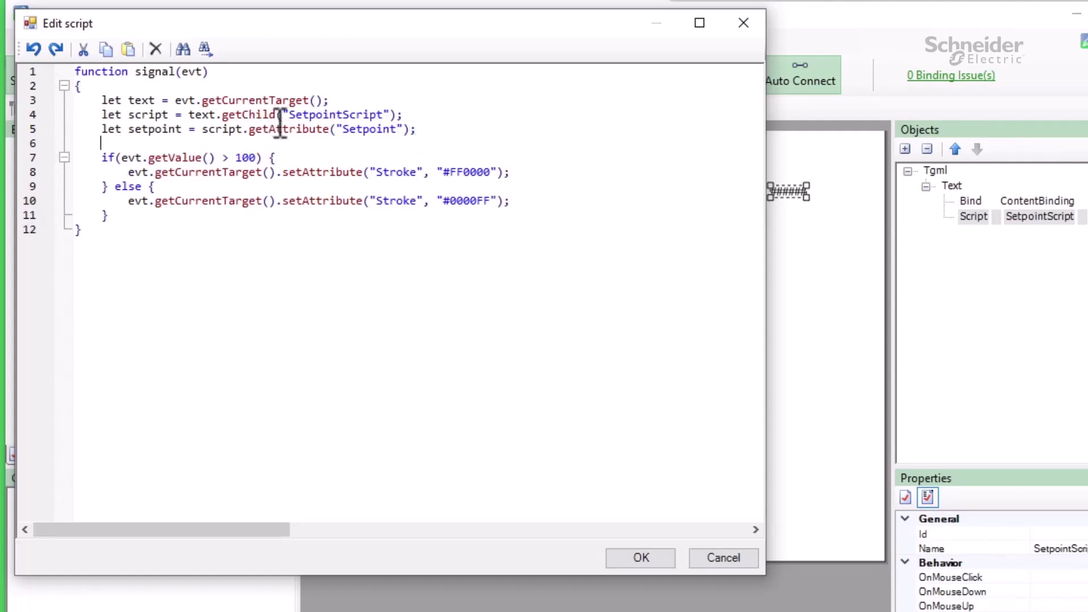
{"action": "double_click", "coordinate": [249, 158]}
{"action": "type", "text": "setpoint"}
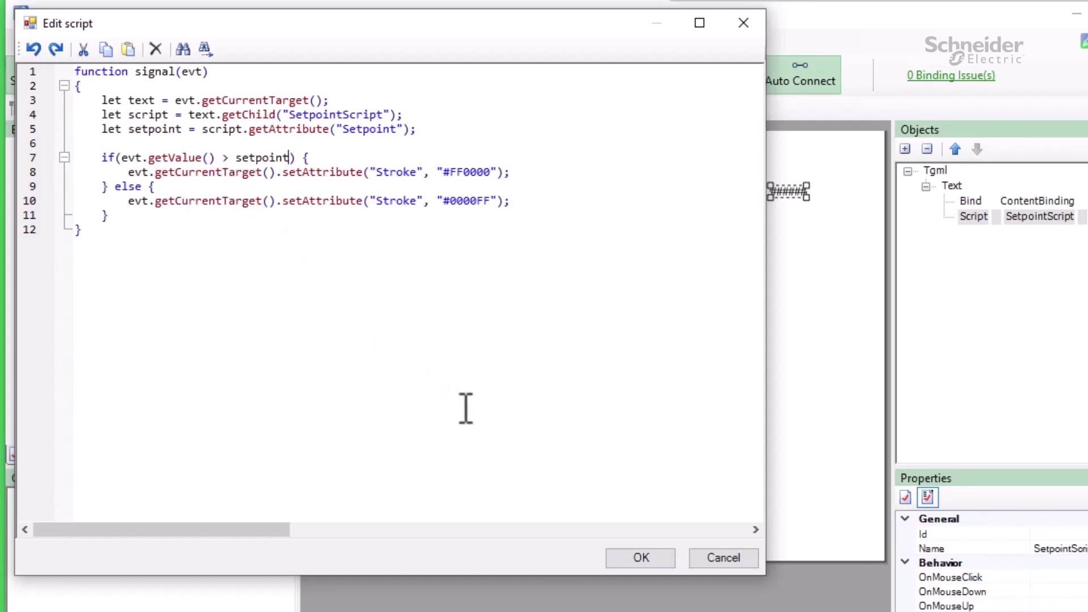
{"action": "left_click", "coordinate": [626, 557]}
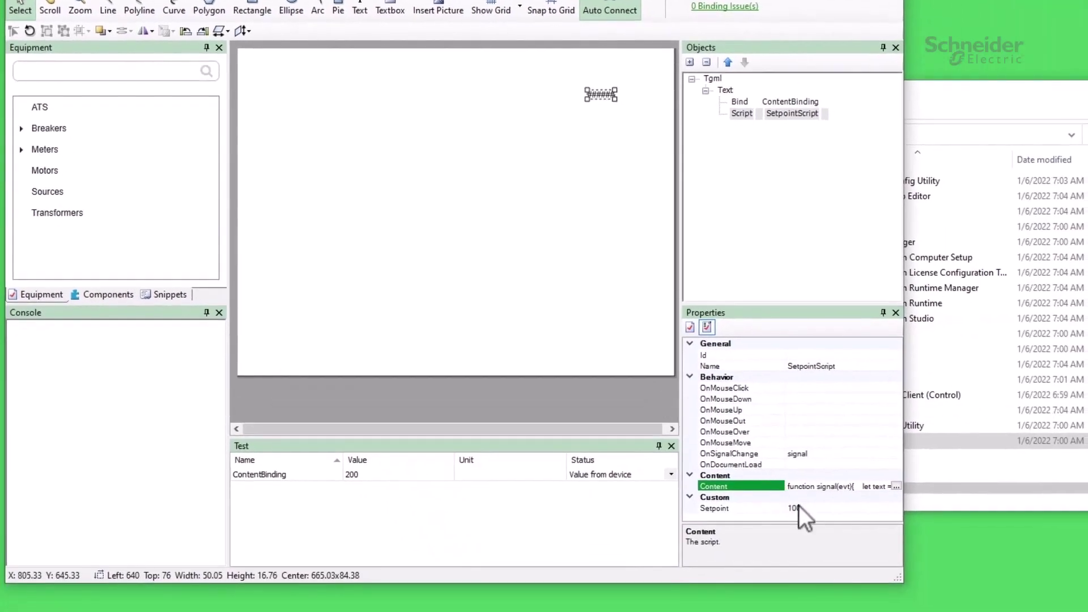
- Set Setpoint to 200 and preview with ContentBinding test value 201
{"action": "left_click", "coordinate": [798, 508]}
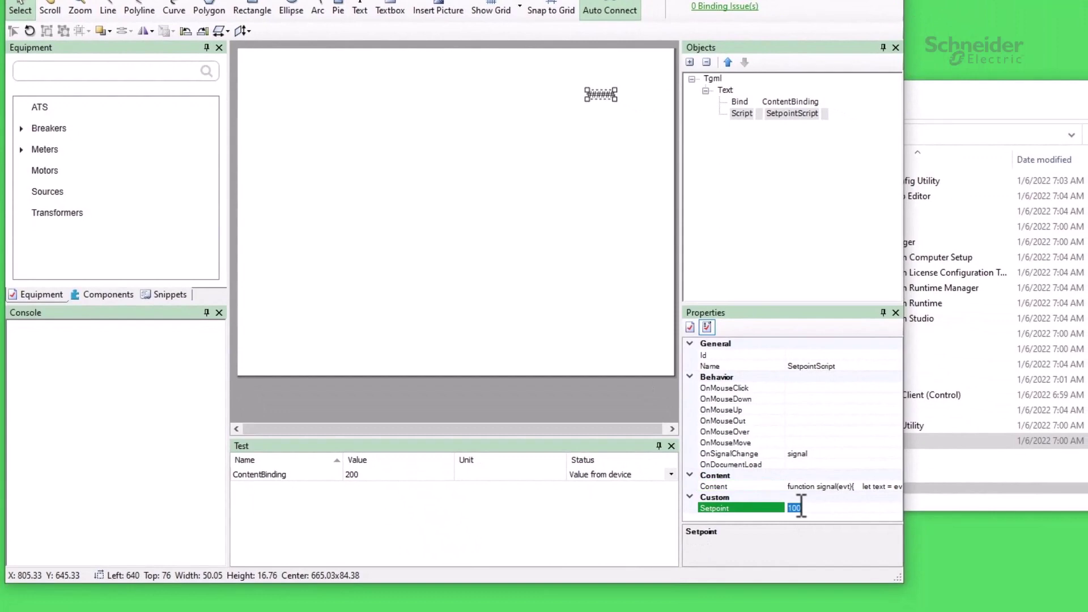
{"action": "type", "text": "200"}
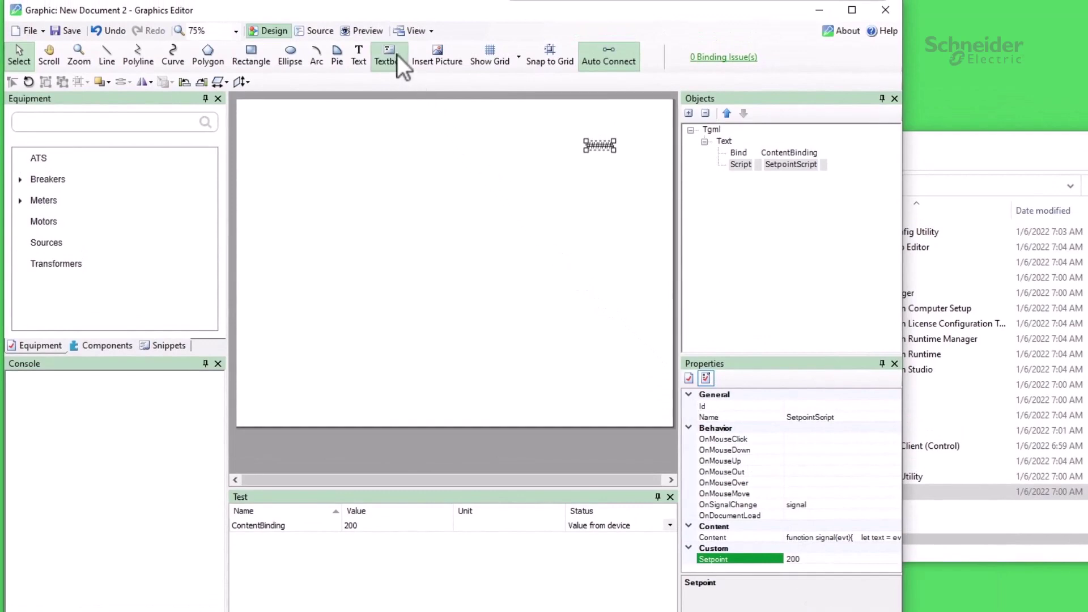
{"action": "left_click", "coordinate": [376, 31]}
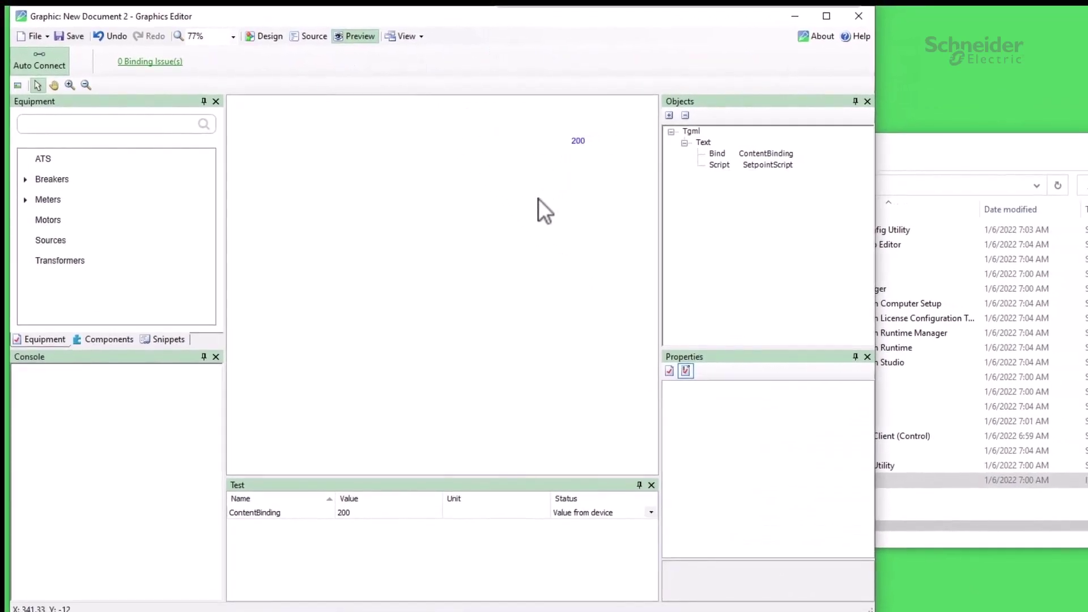
{"action": "left_click", "coordinate": [376, 512]}
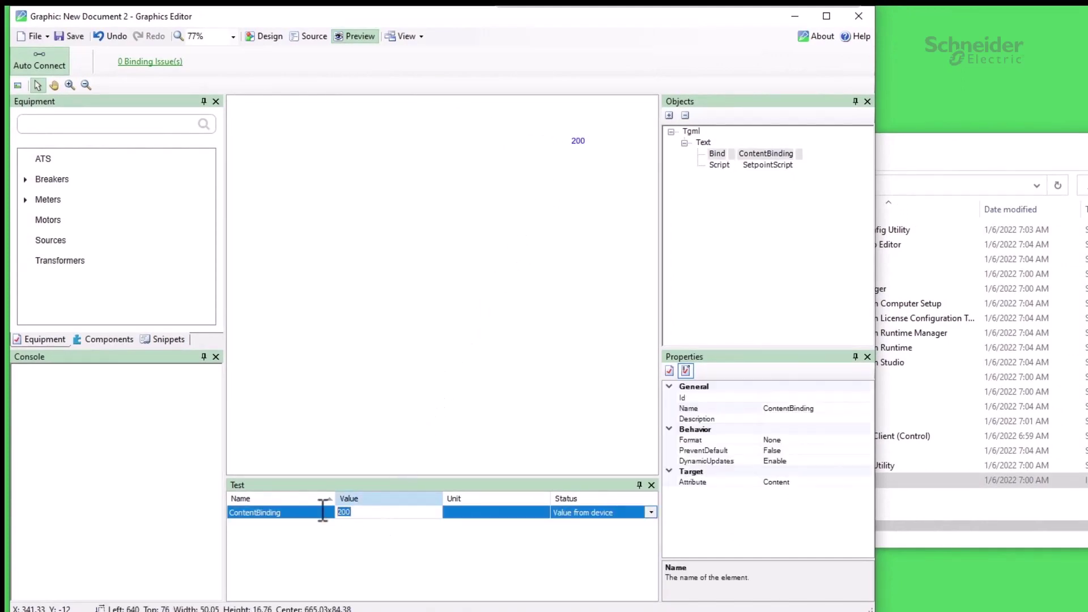
{"action": "type", "text": "201"}
{"action": "key", "text": "Return"}
- Switch back to Design mode and expand My Snippets in the Snippets library
{"action": "left_click", "coordinate": [265, 37]}
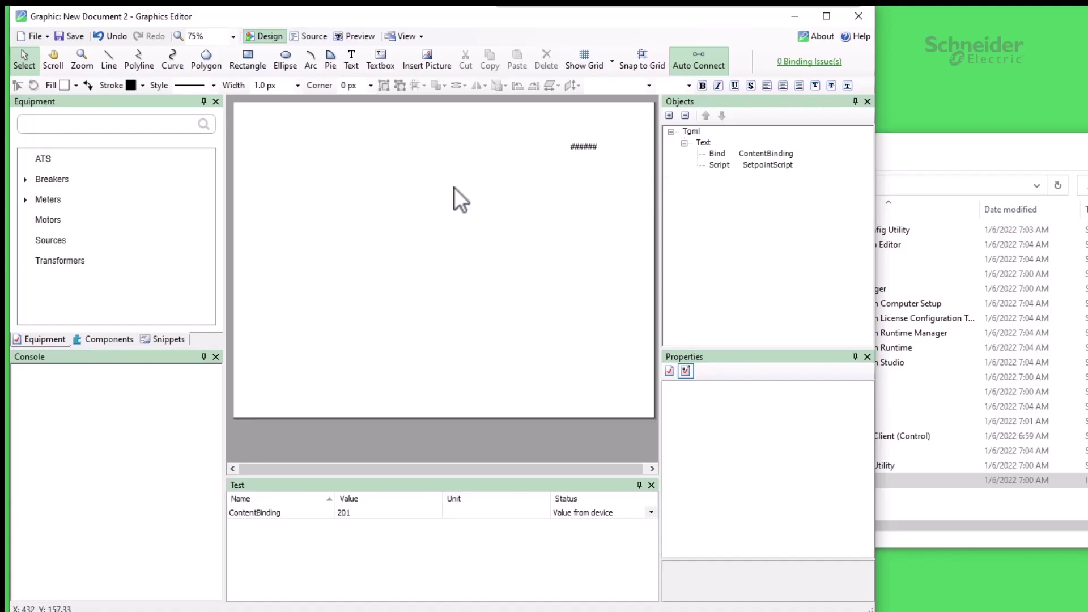
{"action": "left_click", "coordinate": [161, 342]}
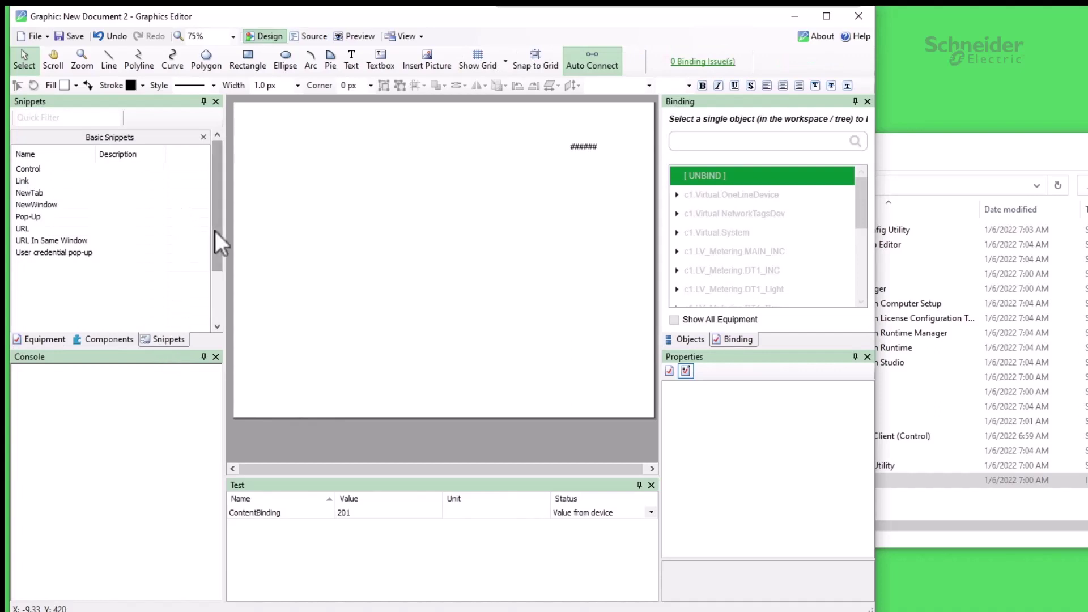
{"action": "left_click_drag", "start_coordinate": [216, 231], "coordinate": [214, 298]}
{"action": "left_click", "coordinate": [144, 324]}
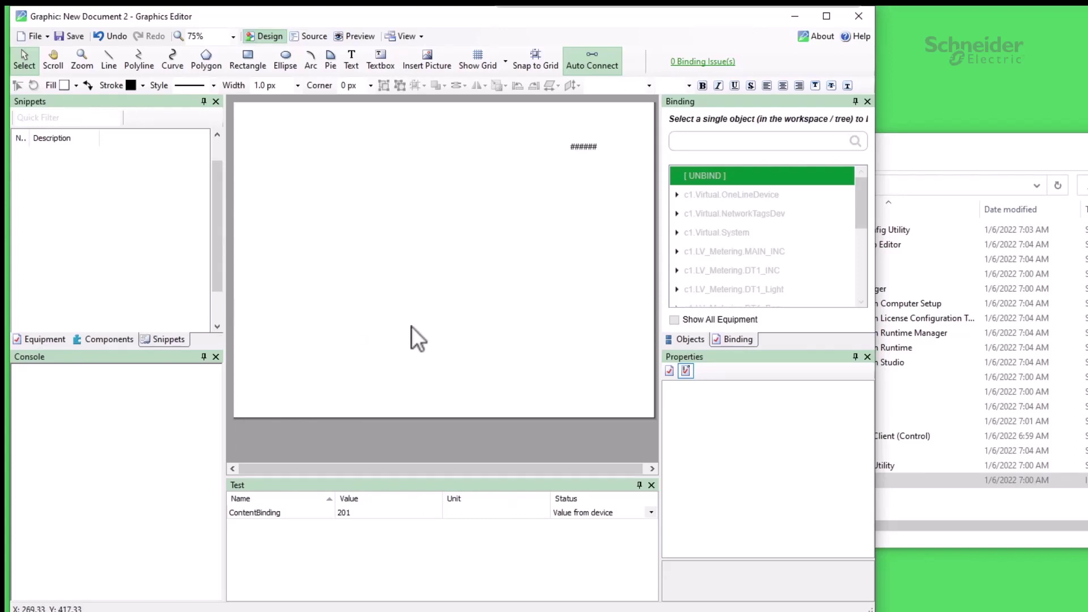
- Add a new custom Attribute property to the SetpointScript
{"action": "left_click", "coordinate": [688, 340]}
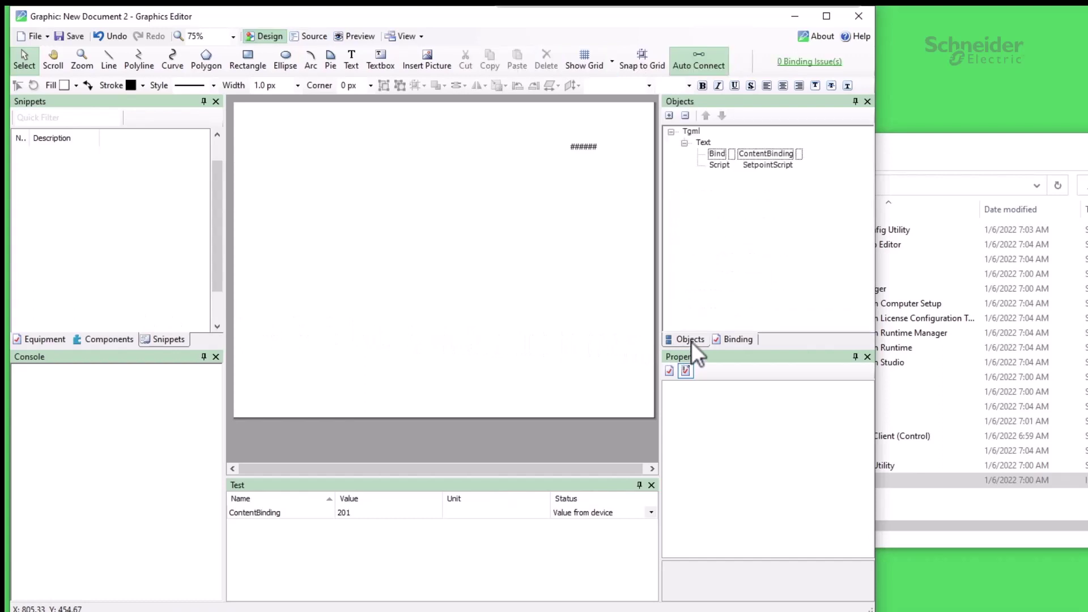
{"action": "left_click", "coordinate": [720, 167]}
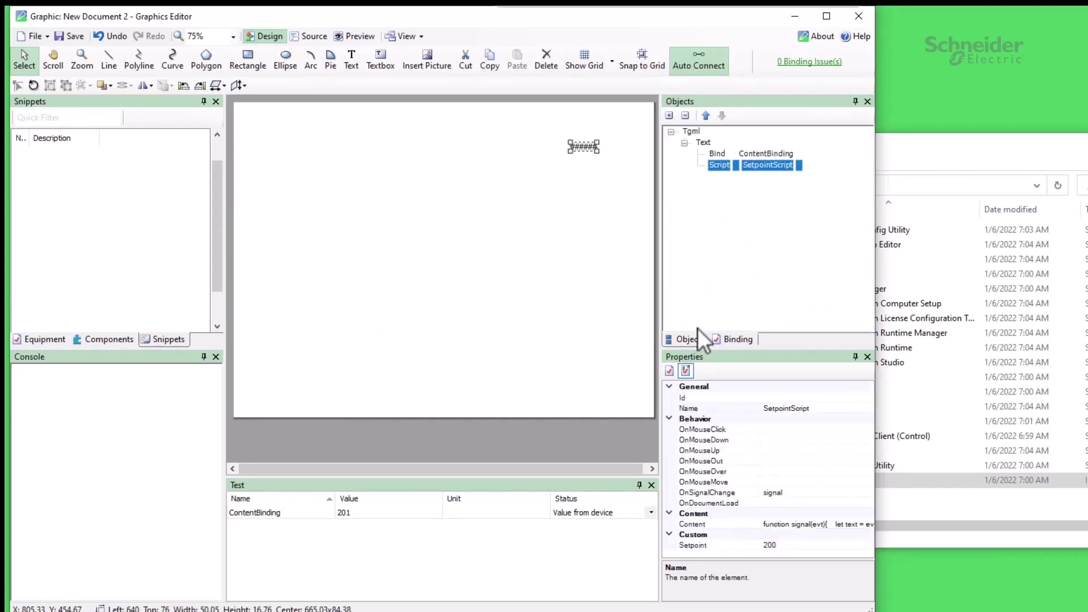
{"action": "left_click", "coordinate": [690, 472]}
{"action": "right_click", "coordinate": [689, 471]}
{"action": "left_click", "coordinate": [716, 474]}
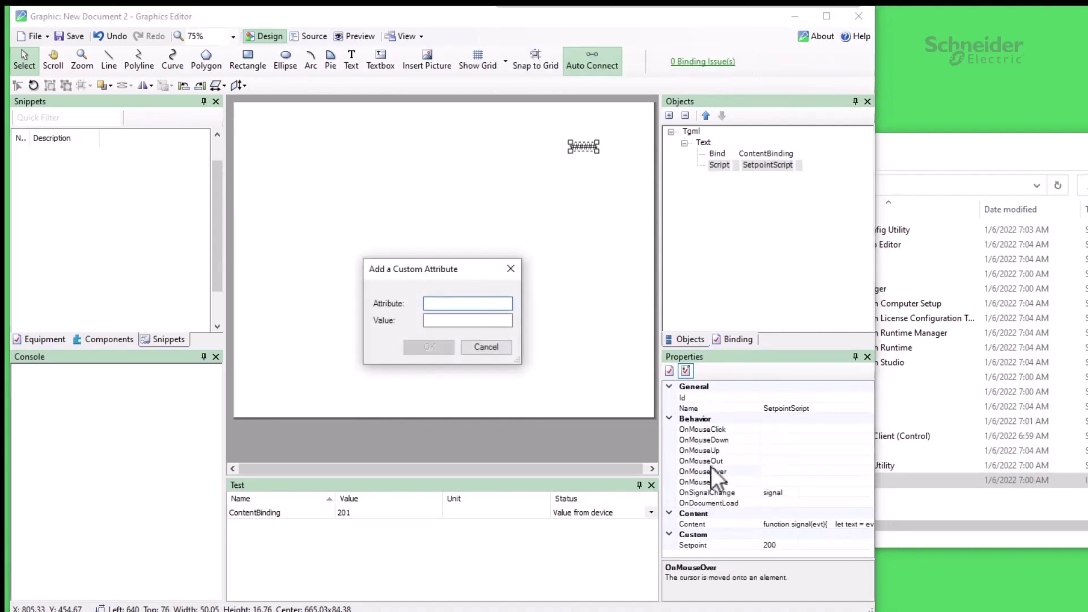
{"action": "type", "text": "Attribute"}
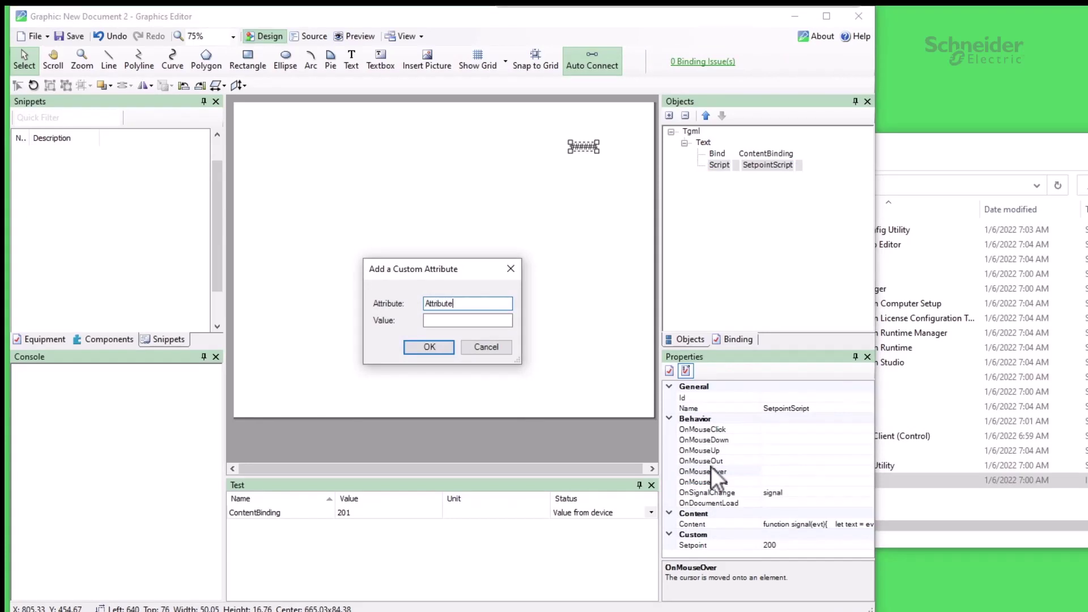
{"action": "left_click", "coordinate": [443, 350]}
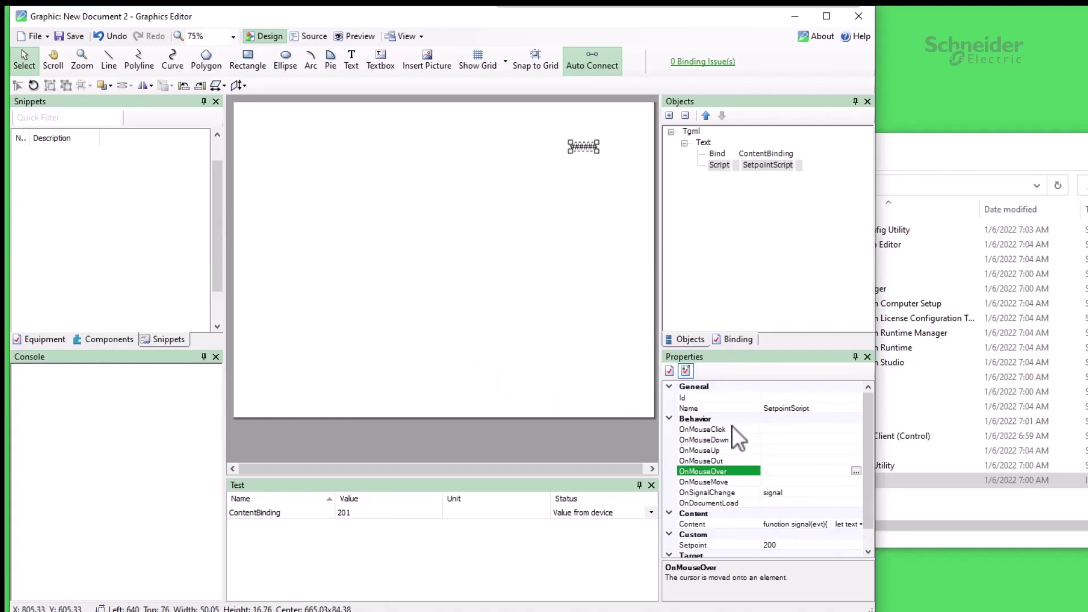
{"action": "scroll", "coordinate": [732, 426], "scroll_direction": "down", "scroll_amount": 1}
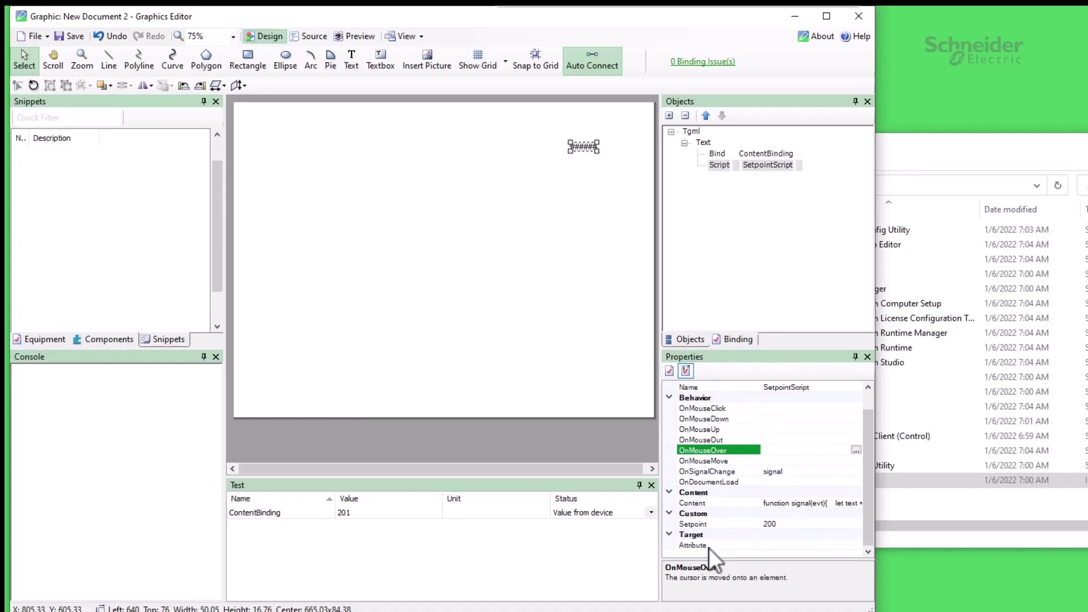
- Set the script's Target Attribute to Fill
{"action": "left_click", "coordinate": [787, 545]}
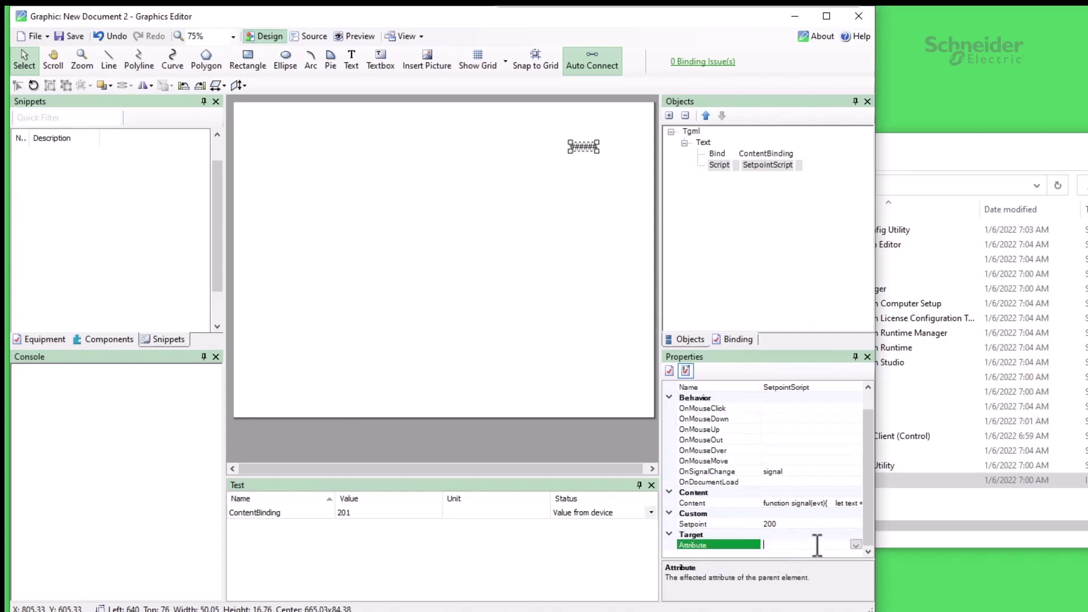
{"action": "left_click", "coordinate": [856, 546]}
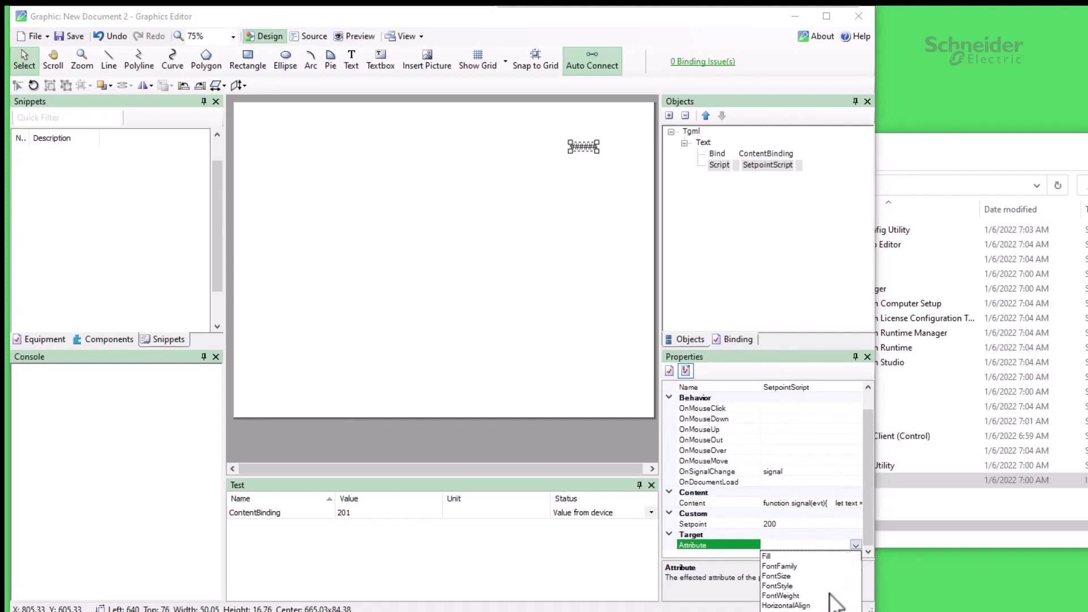
{"action": "left_click", "coordinate": [776, 558]}
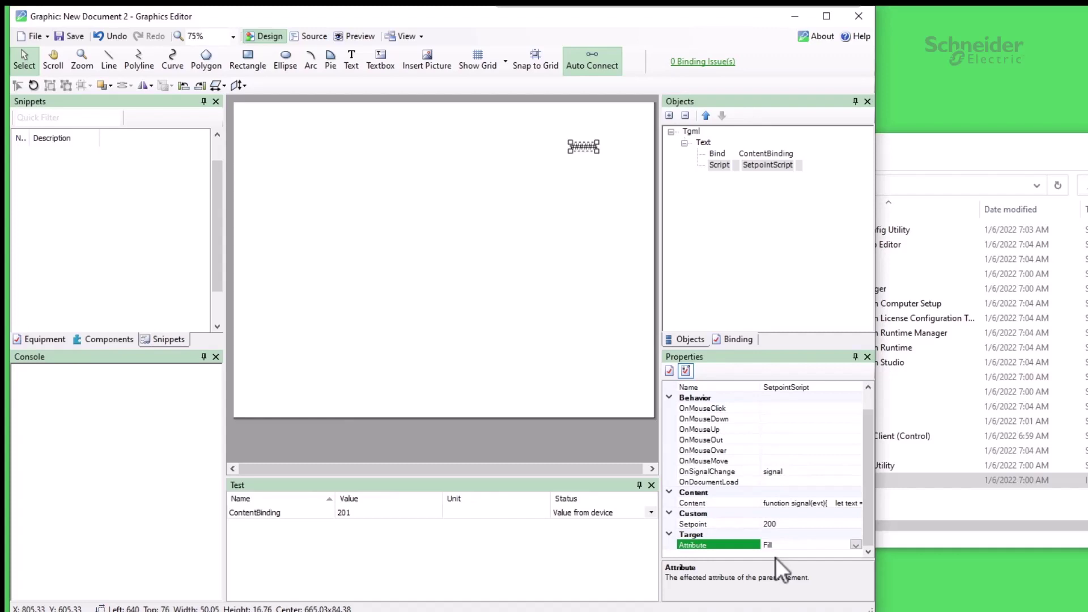
- Add a line after the Setpoint line reading the Target Attribute into a target variable
{"action": "left_click", "coordinate": [839, 503]}
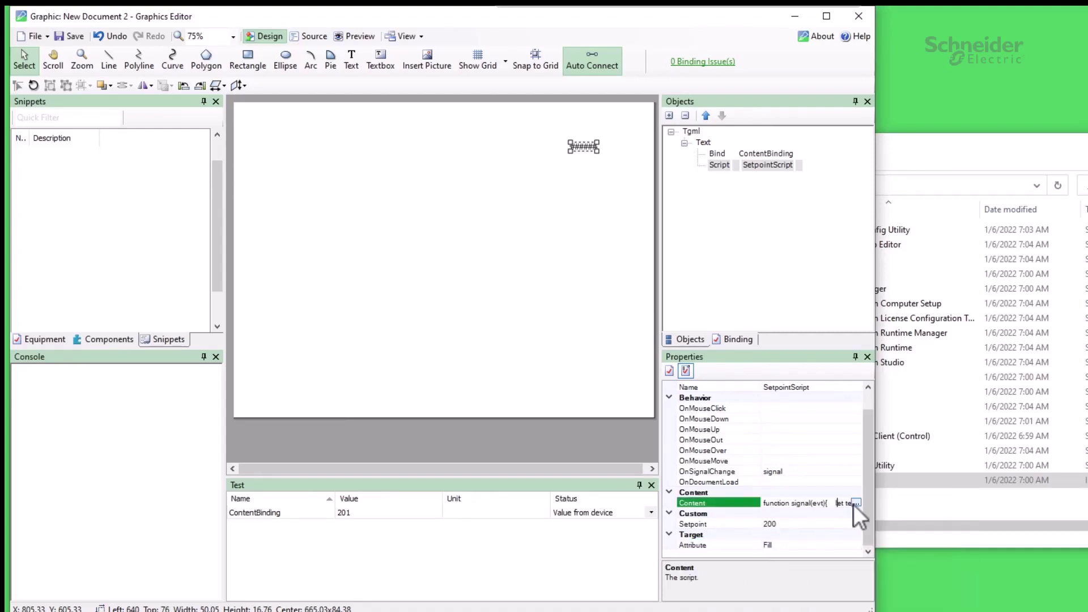
{"action": "left_click", "coordinate": [855, 504]}
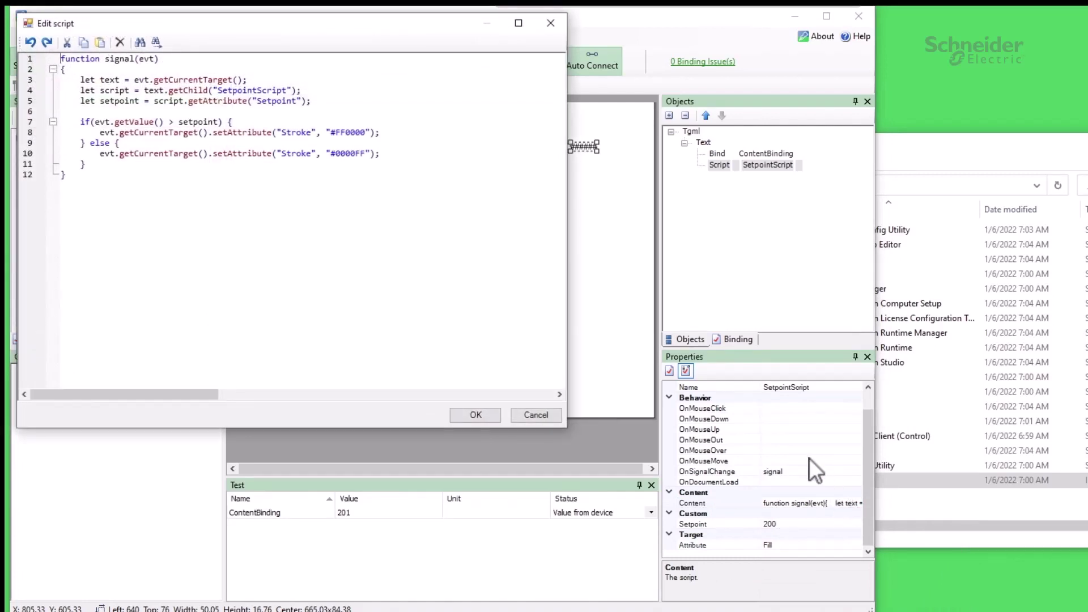
{"action": "left_click", "coordinate": [329, 102]}
{"action": "key", "text": "Return"}
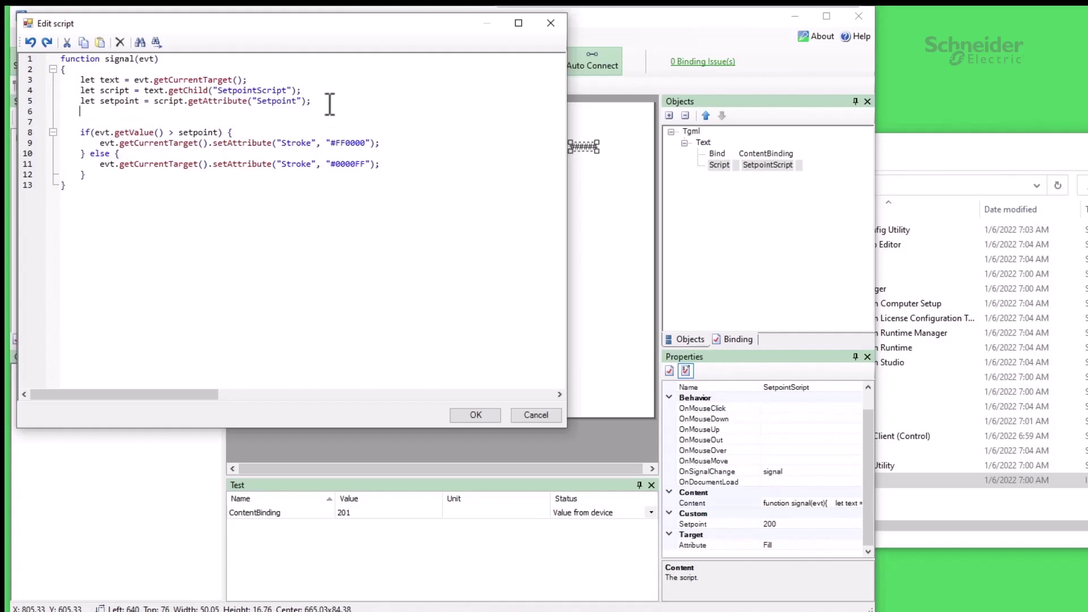
{"action": "type", "text": "let target = script.getAttribute(\"Attribute\""}
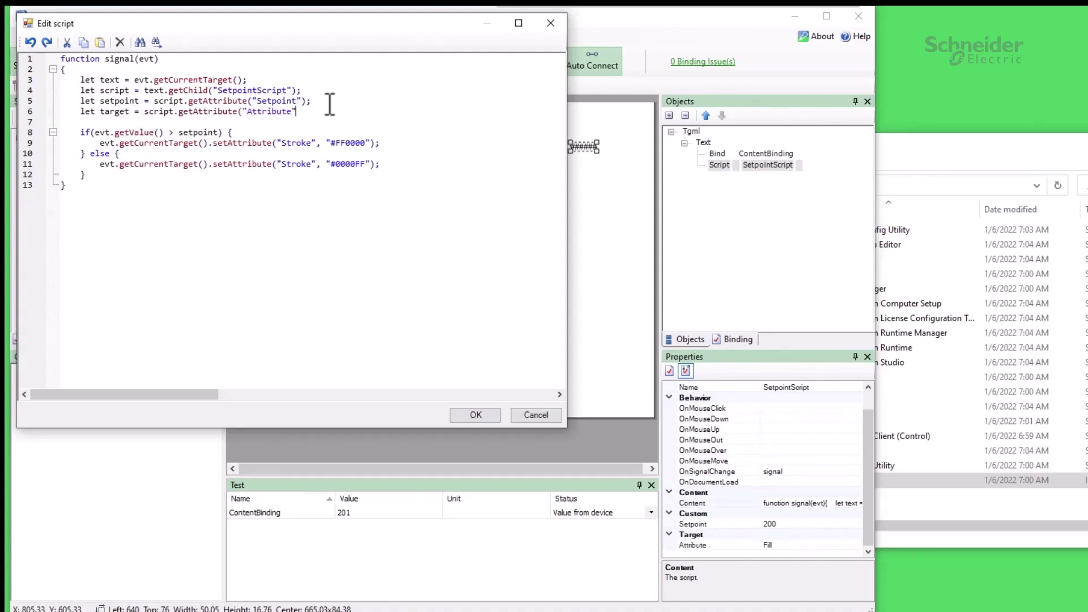
{"action": "type", "text": ");"}
- Replace "Stroke" with target on lines 9 and 11 and apply the edit
{"action": "left_click", "coordinate": [318, 142]}
{"action": "left_click_drag", "start_coordinate": [317, 143], "coordinate": [279, 143]}
{"action": "type", "text": "target"}
{"action": "left_click_drag", "start_coordinate": [317, 165], "coordinate": [281, 165]}
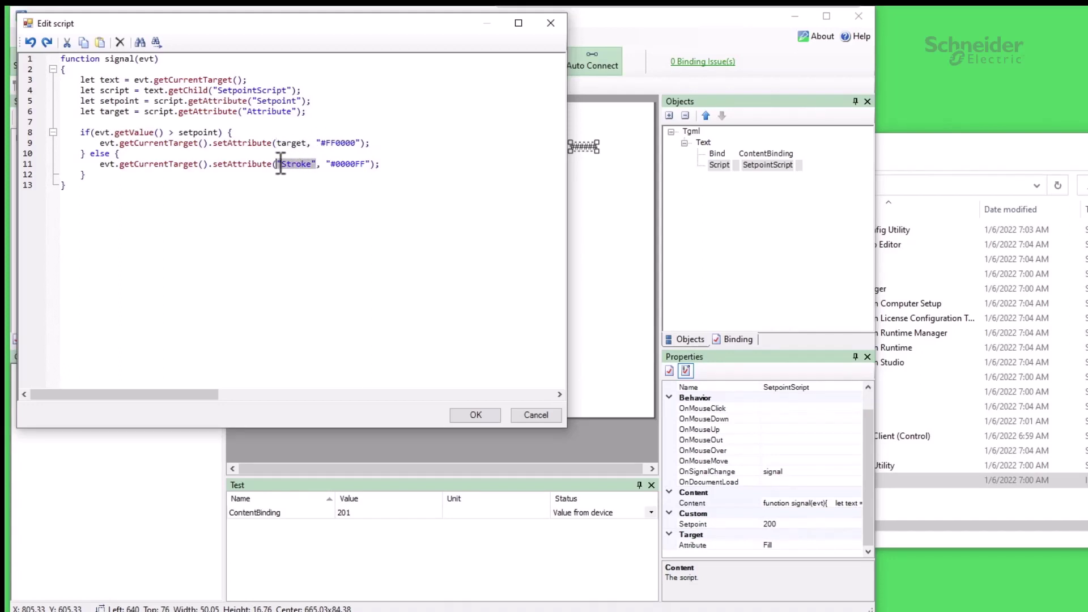
{"action": "type", "text": "target"}
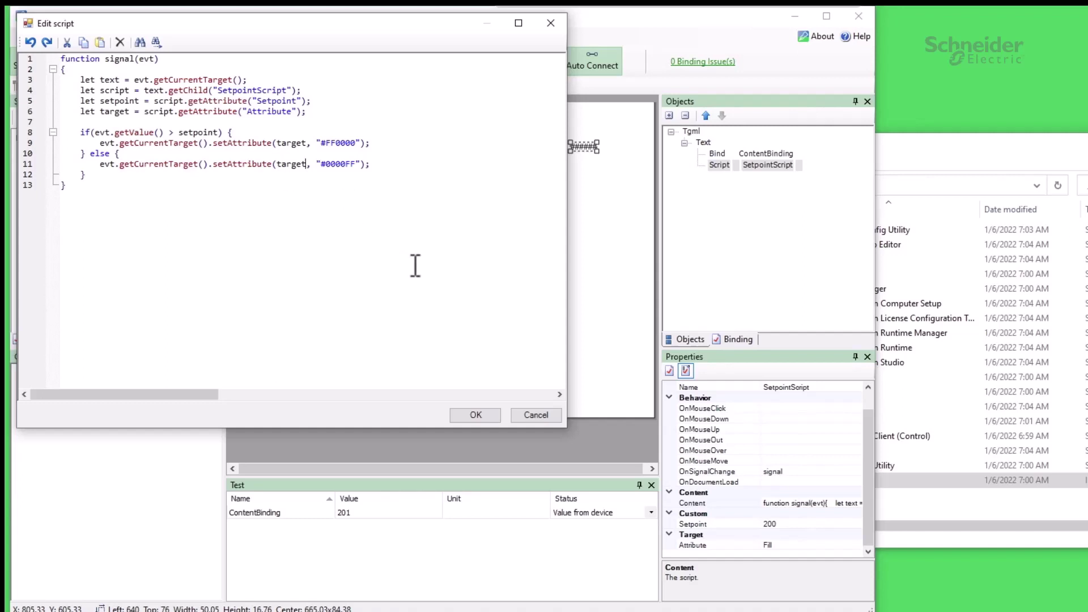
{"action": "left_click", "coordinate": [467, 414]}
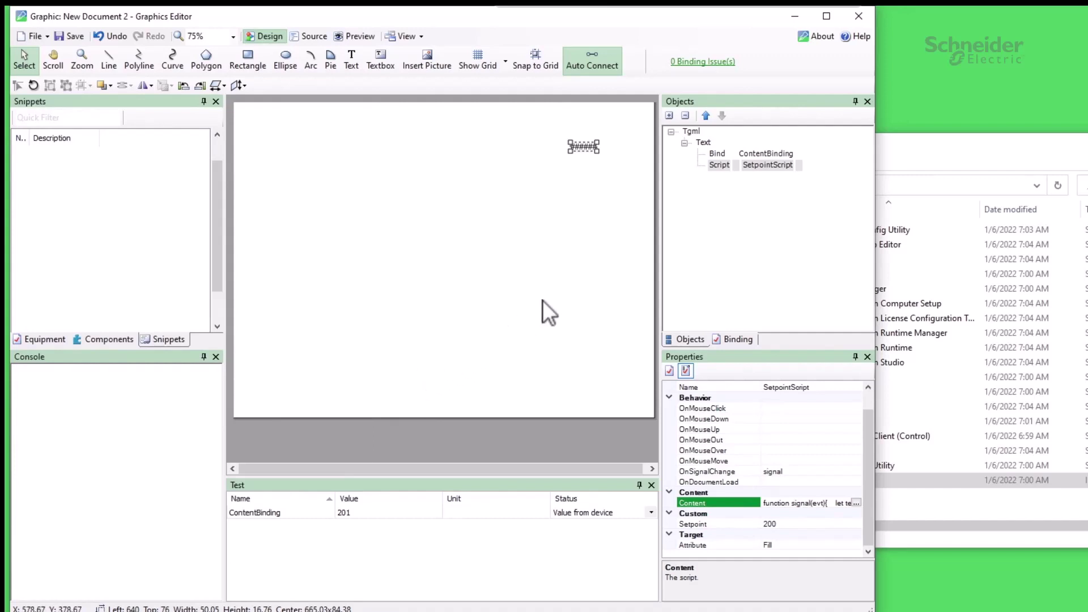
- Drag the SetpointScript into the Snippets pane and name the snippet Setpoint
{"action": "left_click_drag", "start_coordinate": [718, 168], "coordinate": [102, 227]}
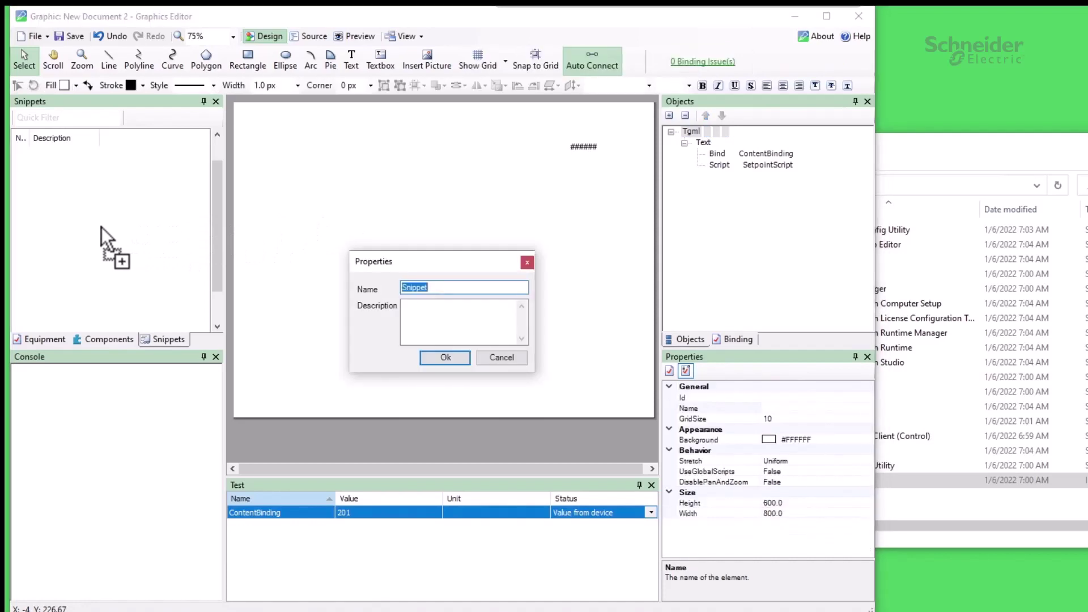
{"action": "type", "text": "set"}
{"action": "key", "text": "BackSpace"}
{"action": "key", "text": "BackSpace"}
{"action": "key", "text": "BackSpace"}
{"action": "type", "text": "Setpoint"}
{"action": "key", "text": "Return"}
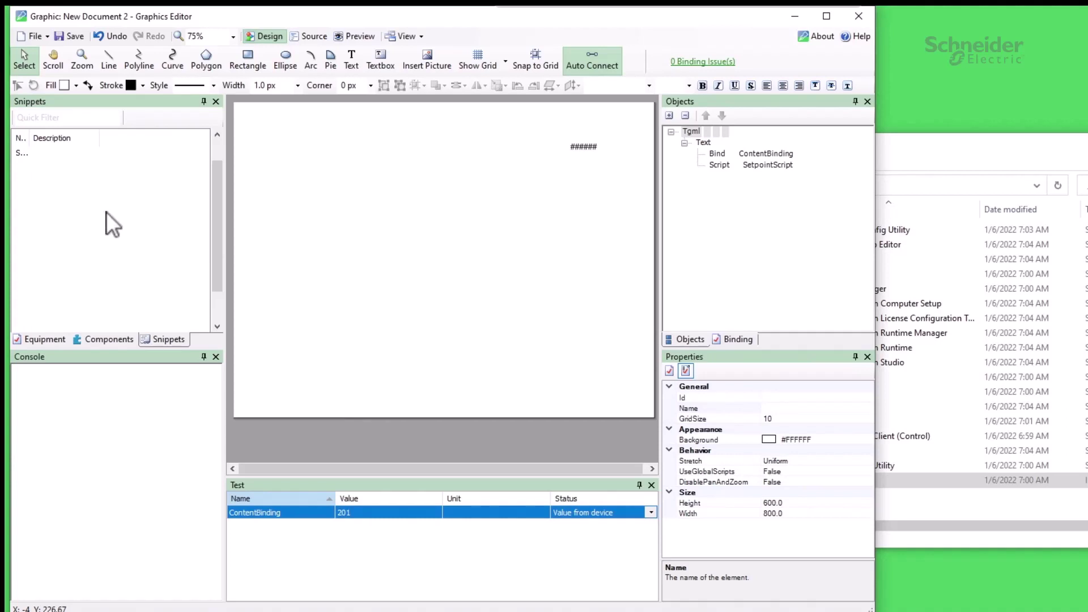
- Draw a small rectangle in the upper middle of the page
{"action": "left_click", "coordinate": [249, 66]}
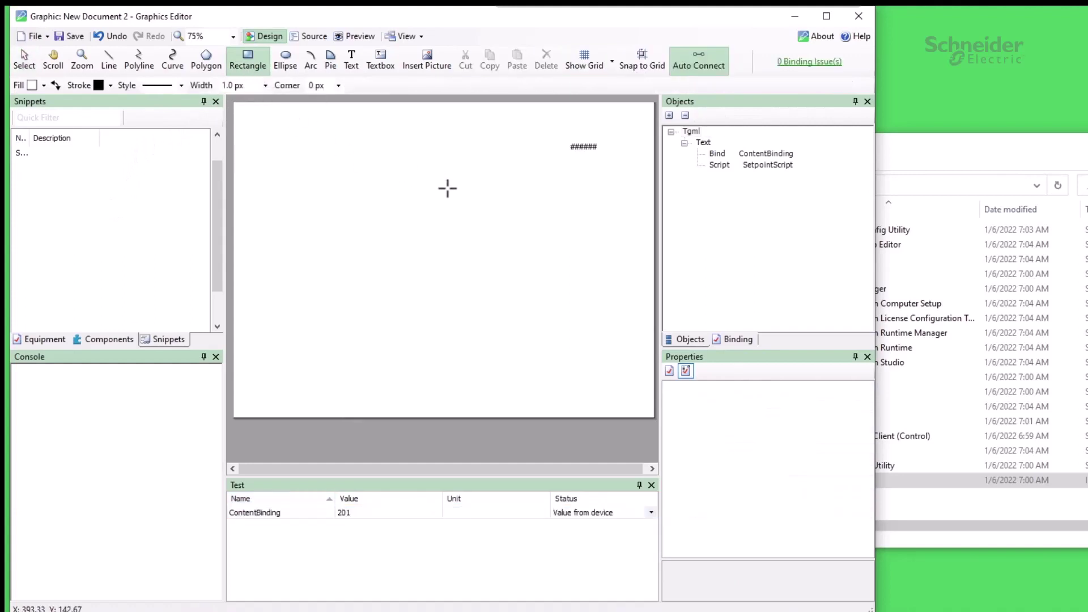
{"action": "left_click_drag", "start_coordinate": [440, 178], "coordinate": [497, 208]}
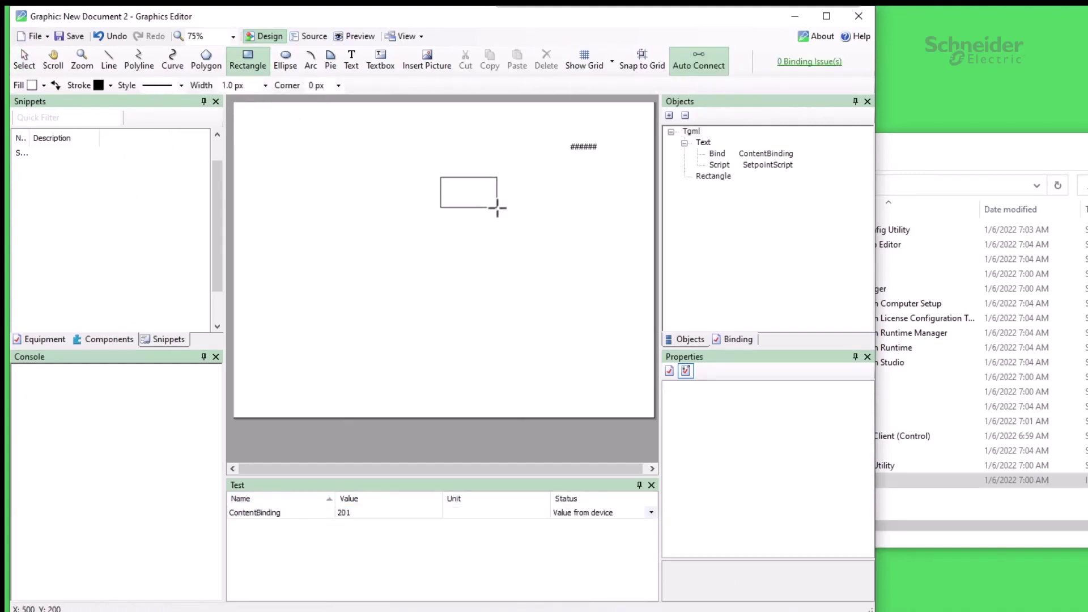
{"action": "key", "text": "Escape"}
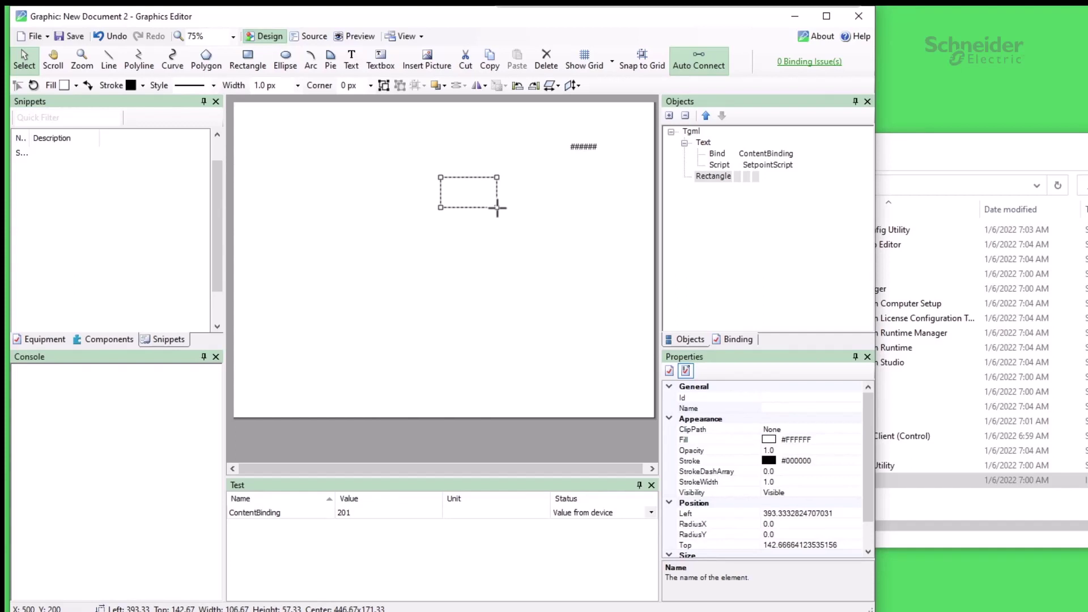
- Add a binding named RectBind to the rectangle and drop the Setpoint snippet onto it
{"action": "left_click", "coordinate": [703, 178]}
{"action": "right_click", "coordinate": [704, 179]}
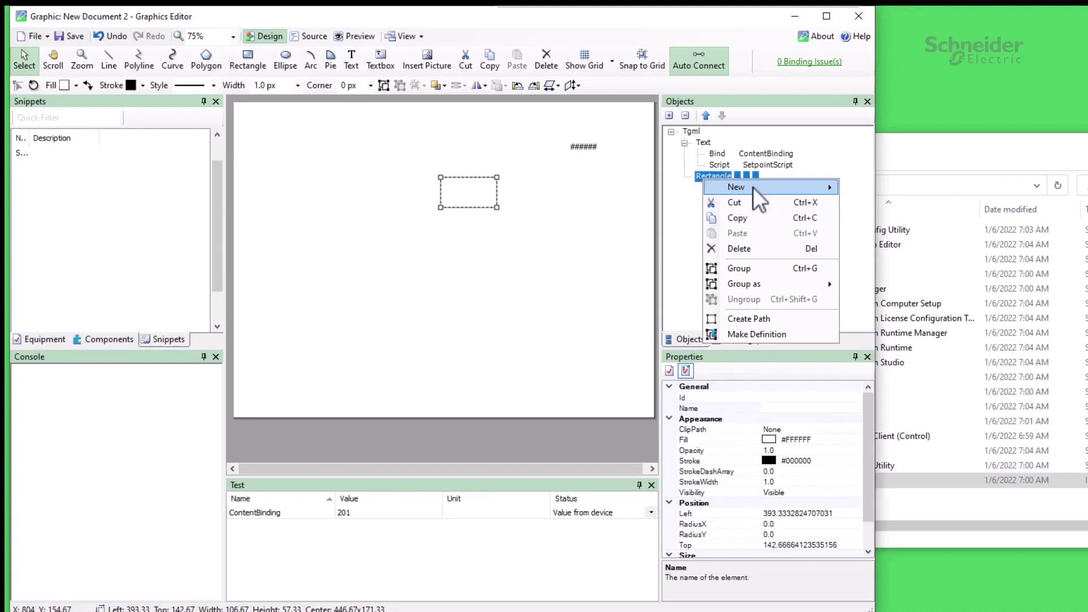
{"action": "mouse_move", "coordinate": [737, 187]}
{"action": "left_click", "coordinate": [879, 199]}
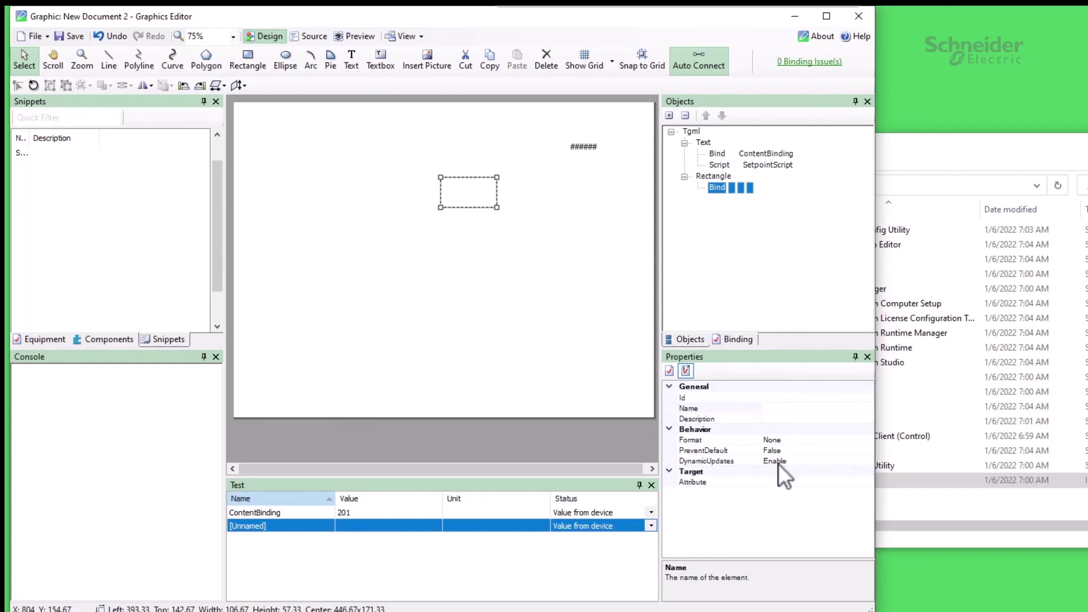
{"action": "left_click", "coordinate": [797, 410]}
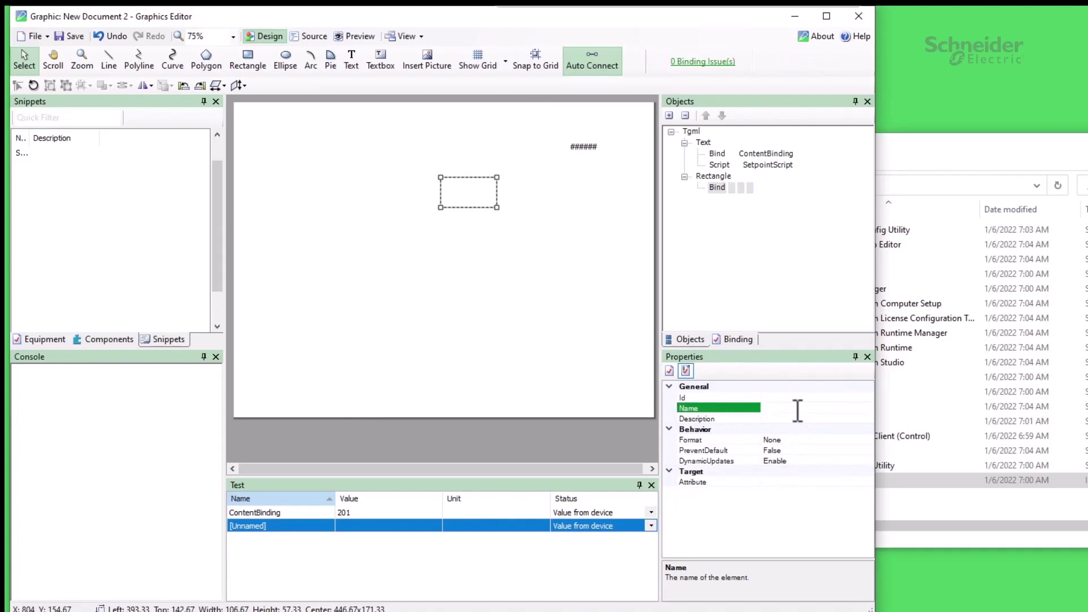
{"action": "type", "text": "RectBing"}
{"action": "key", "text": "BackSpace"}
{"action": "type", "text": "d"}
{"action": "key", "text": "Return"}
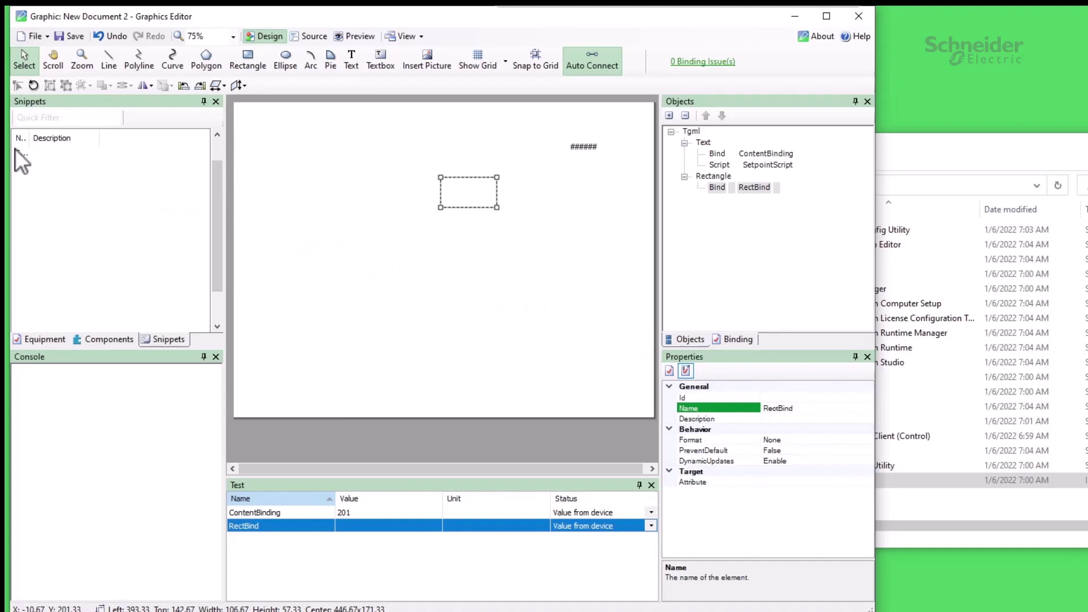
{"action": "mouse_move", "coordinate": [18, 151]}
{"action": "left_mouse_down"}
{"action": "mouse_move", "coordinate": [143, 184]}
{"action": "mouse_move", "coordinate": [470, 182]}
{"action": "left_mouse_up"}
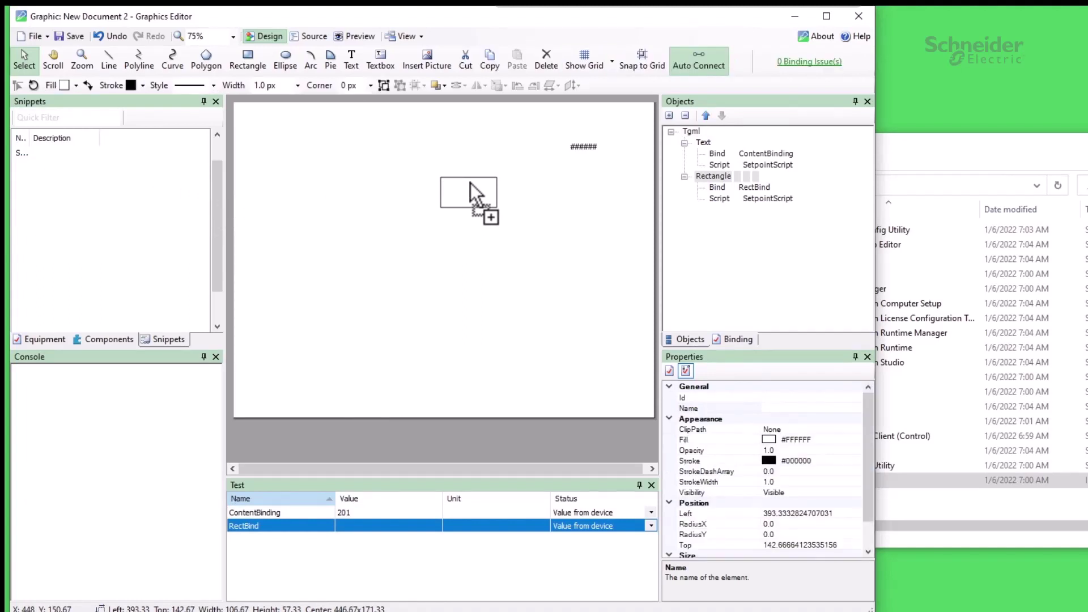
- Change the rectangle's SetpointScript Setpoint value to 50
{"action": "left_click", "coordinate": [751, 198]}
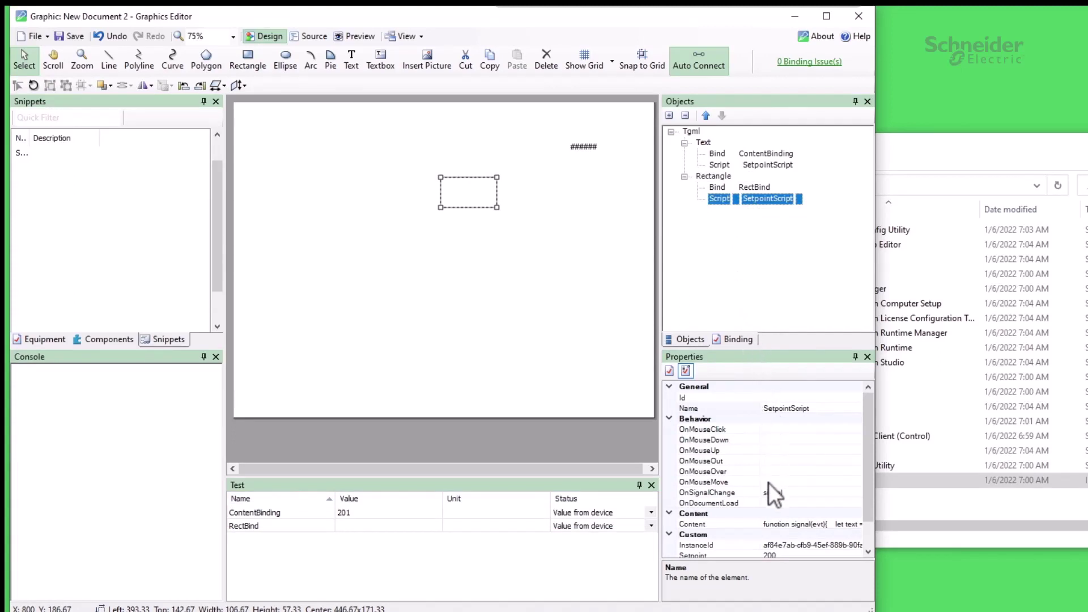
{"action": "scroll", "coordinate": [767, 485], "scroll_direction": "down", "scroll_amount": 3}
{"action": "left_click", "coordinate": [775, 524]}
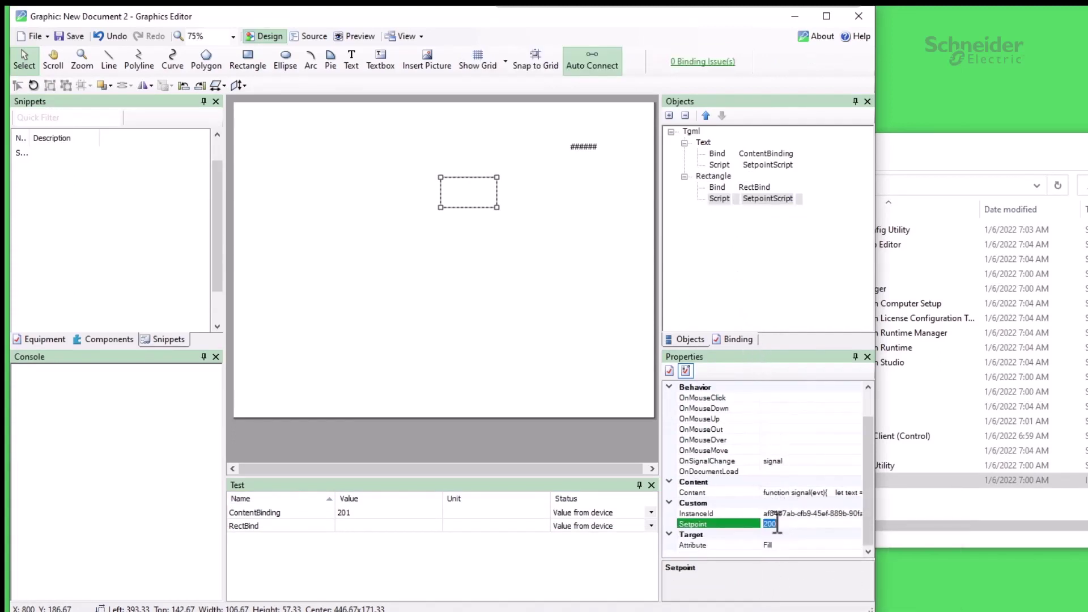
{"action": "type", "text": "50"}
- In Preview, test RectBind at 25 (rectangle blue), then 75 (rectangle red)
{"action": "left_click", "coordinate": [371, 40]}
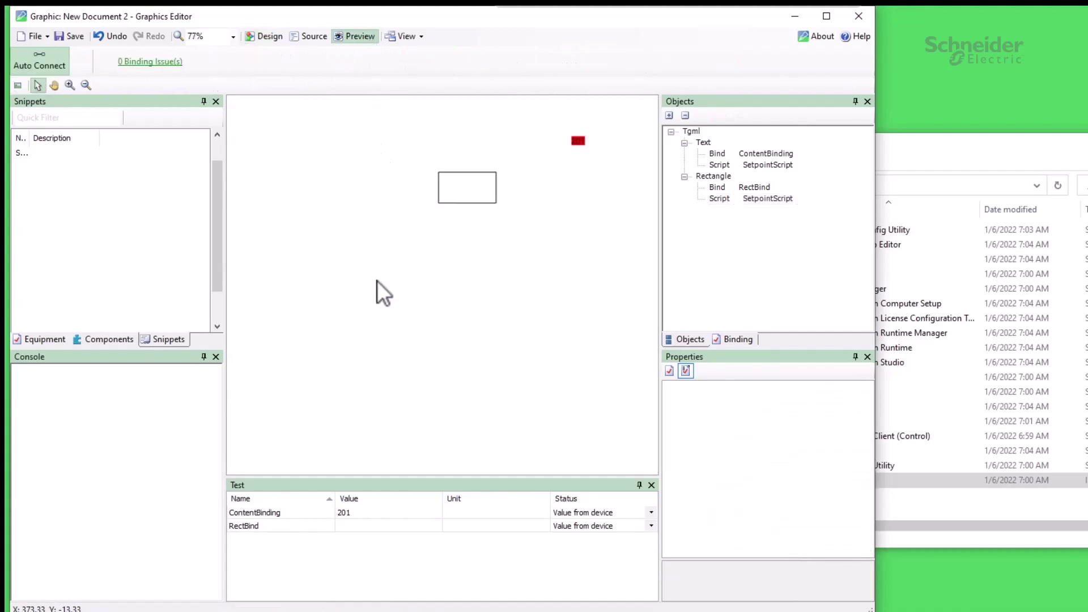
{"action": "left_click", "coordinate": [382, 524]}
{"action": "type", "text": "25"}
{"action": "key", "text": "Return"}
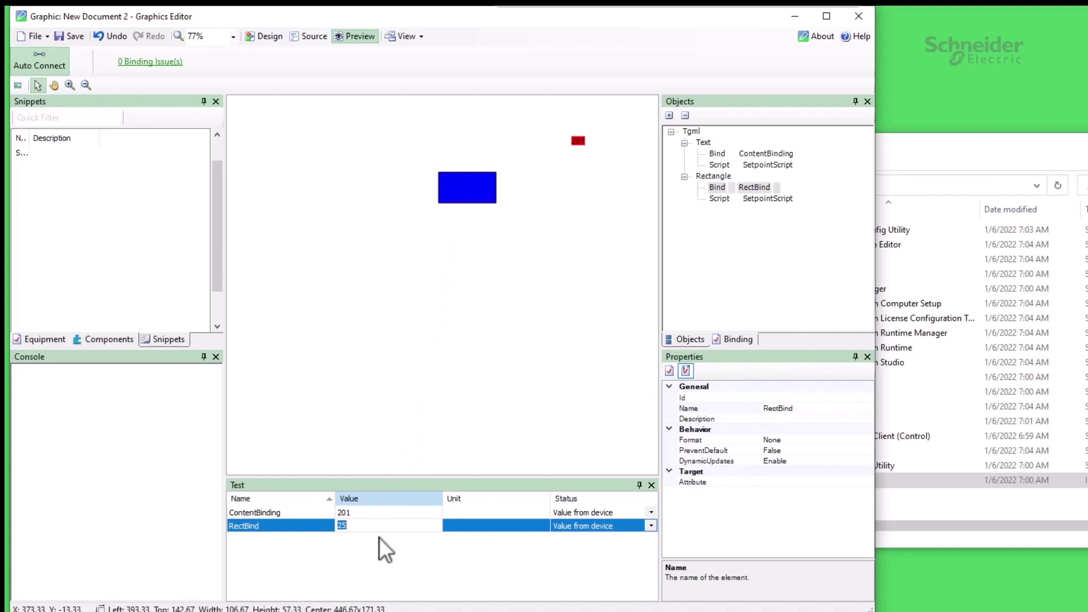
{"action": "type", "text": "75"}
{"action": "key", "text": "Return"}
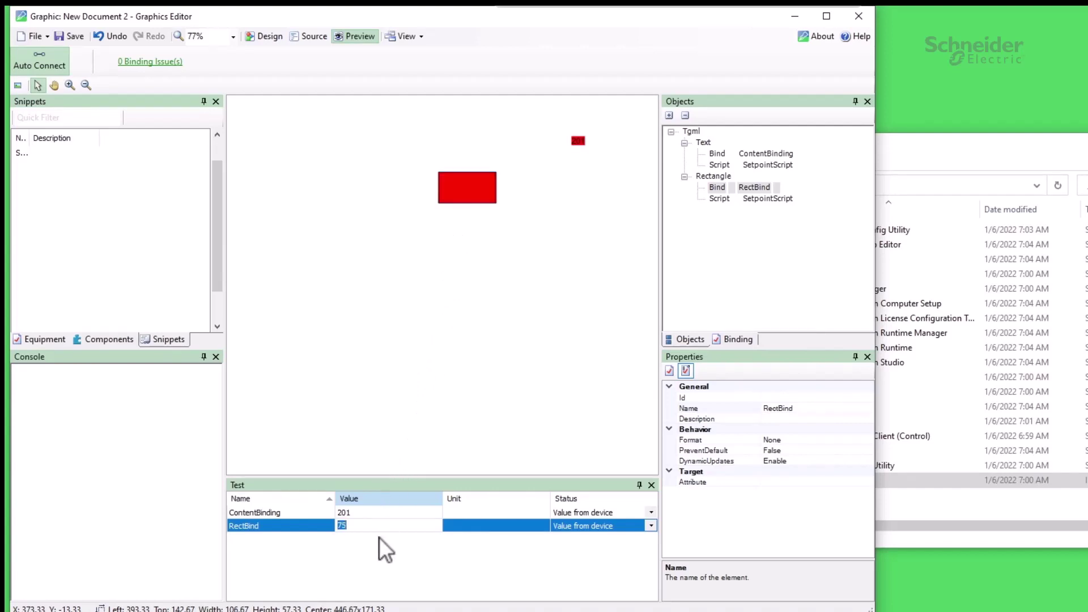